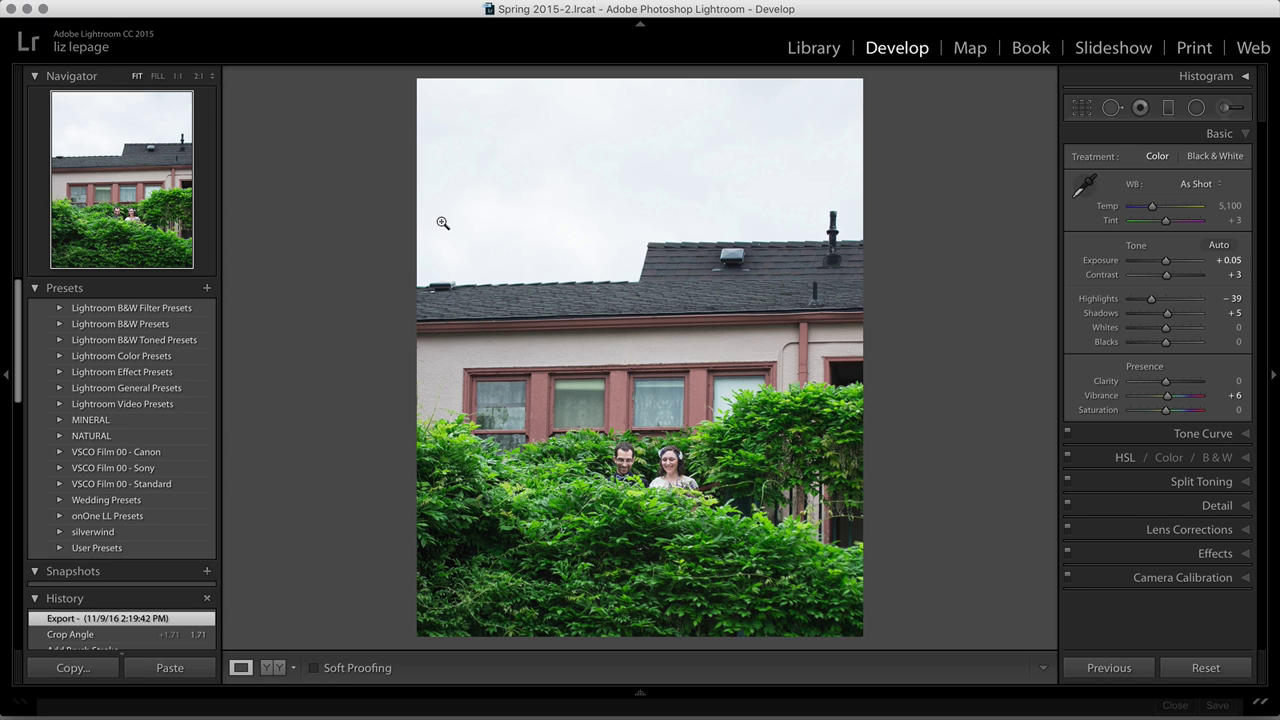
Send the selected photo from Lightroom to ON1 Layers 2017 as a plug-in edit.
mouse_move(60, 5)
left_click(120, 8)
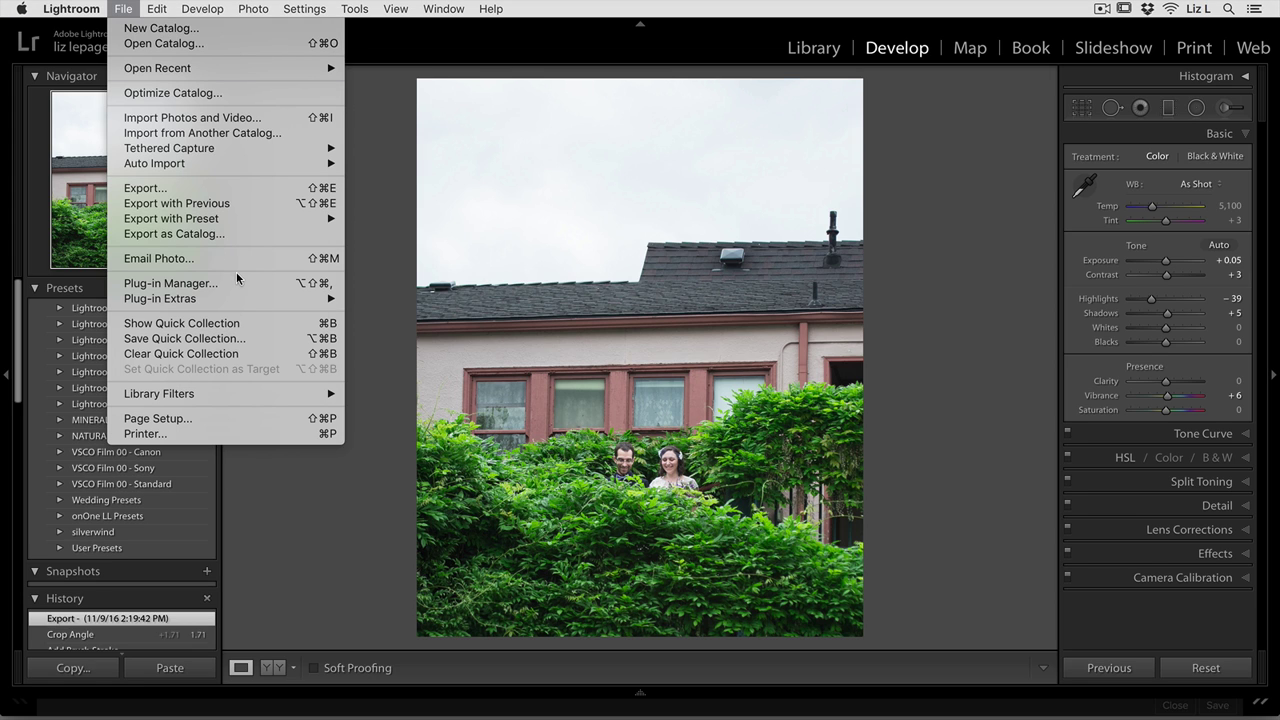
mouse_move(307, 300)
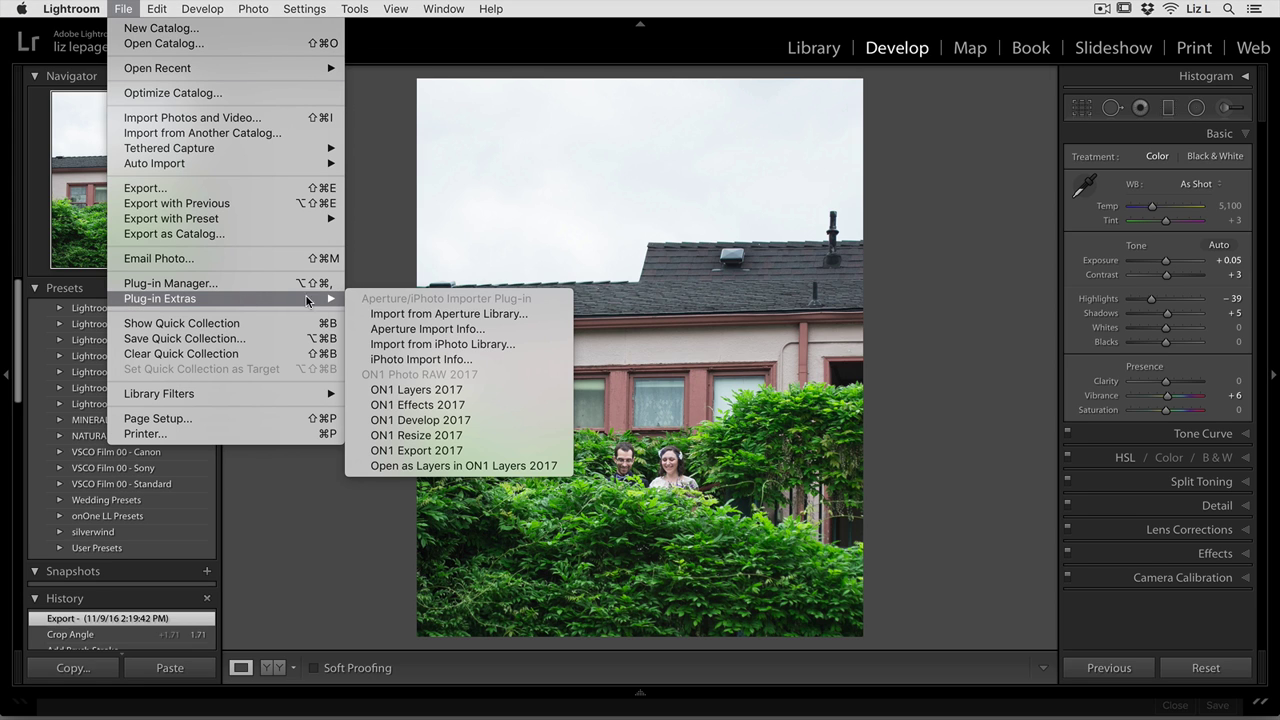
left_click(454, 390)
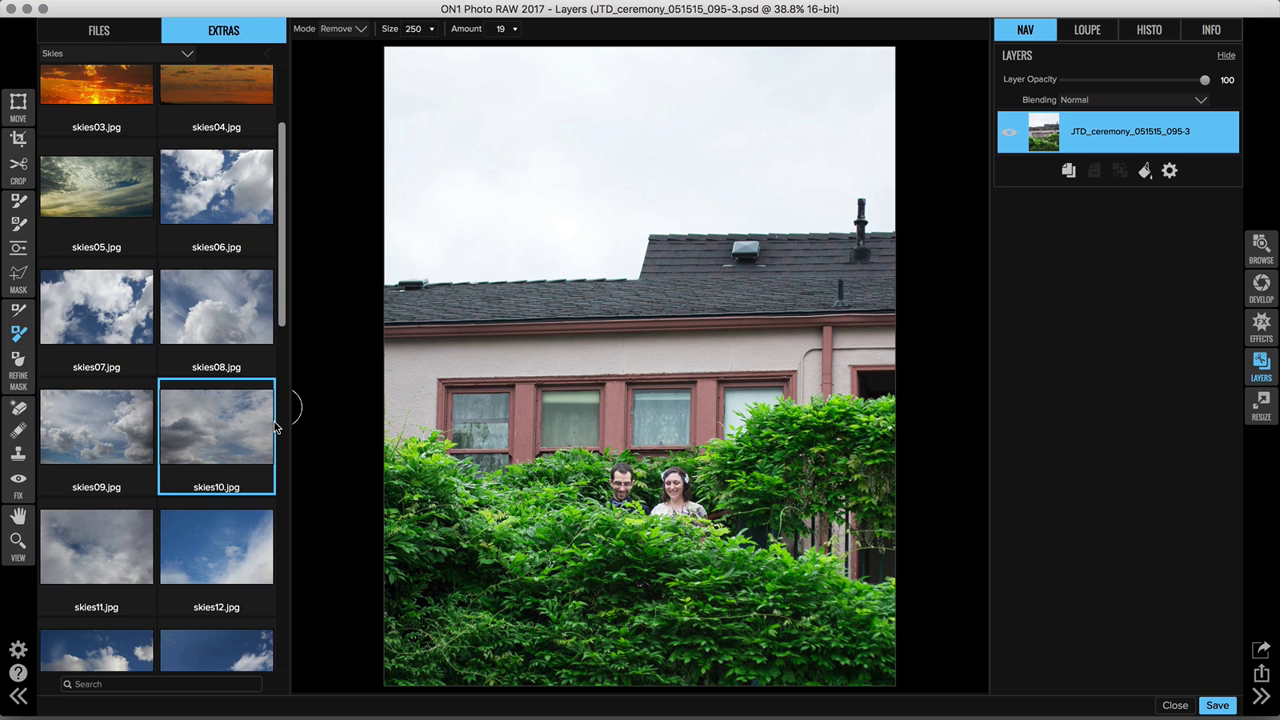
Add skies10.jpg as a layer, scale it to about 3556 × 2370, rotate it -2°, and place it over the sky down to the roofline.
double_click(212, 441)
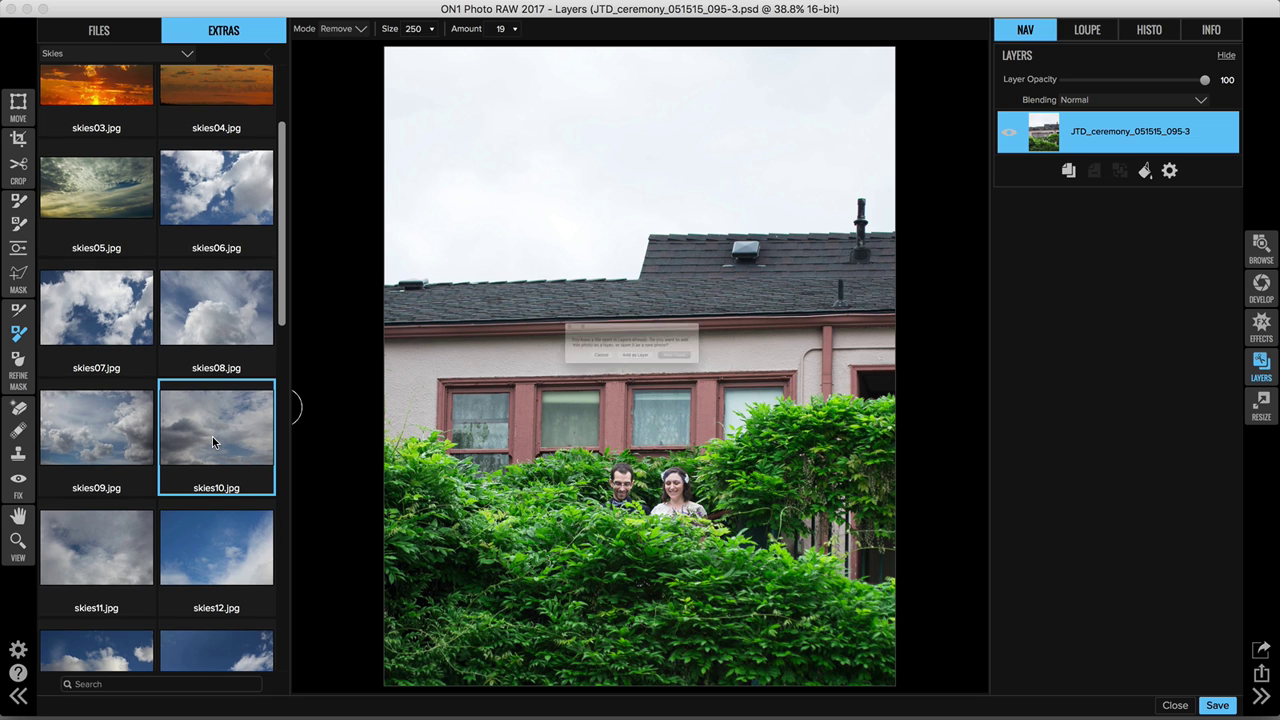
left_click(633, 373)
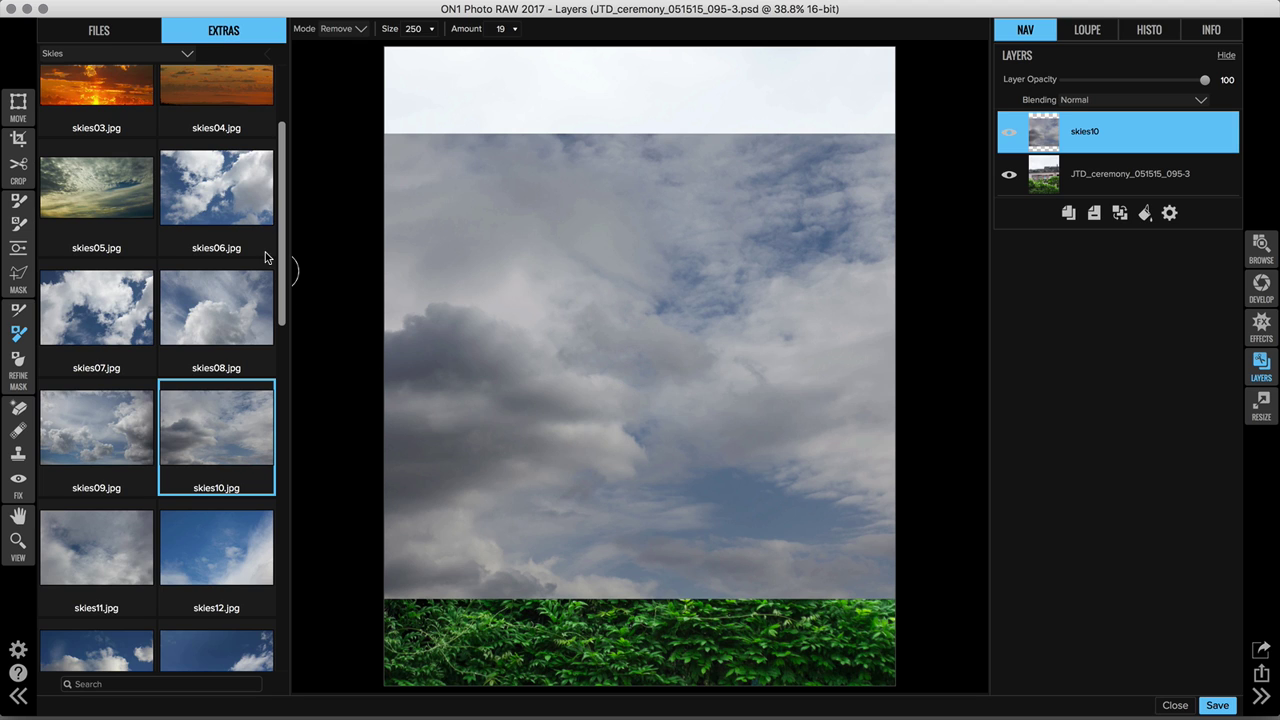
left_click(15, 108)
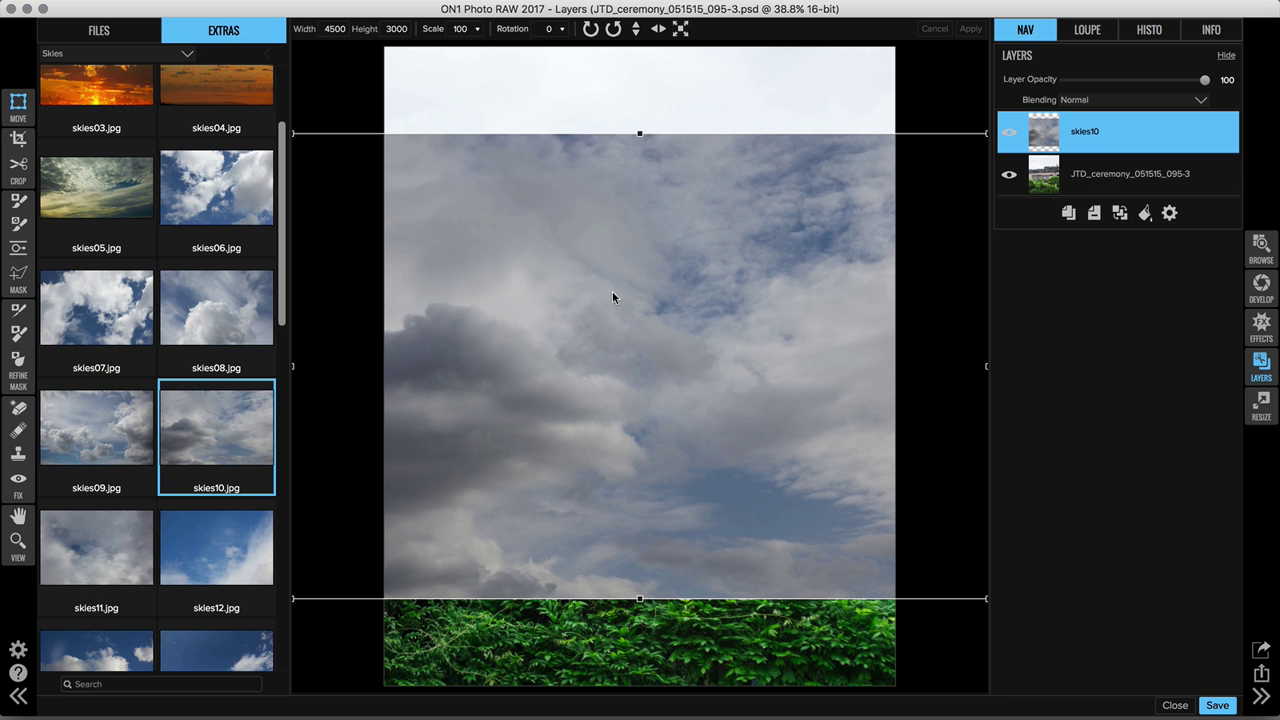
left_click(987, 369)
left_click_drag(987, 366, 904, 389)
left_click_drag(294, 366, 360, 345)
left_click_drag(503, 408, 506, 195)
mouse_move(940, 151)
left_mouse_down()
mouse_move(940, 140)
mouse_move(930, 157)
left_mouse_up()
mouse_move(799, 207)
left_mouse_down()
mouse_move(791, 180)
mouse_move(792, 209)
left_mouse_up()
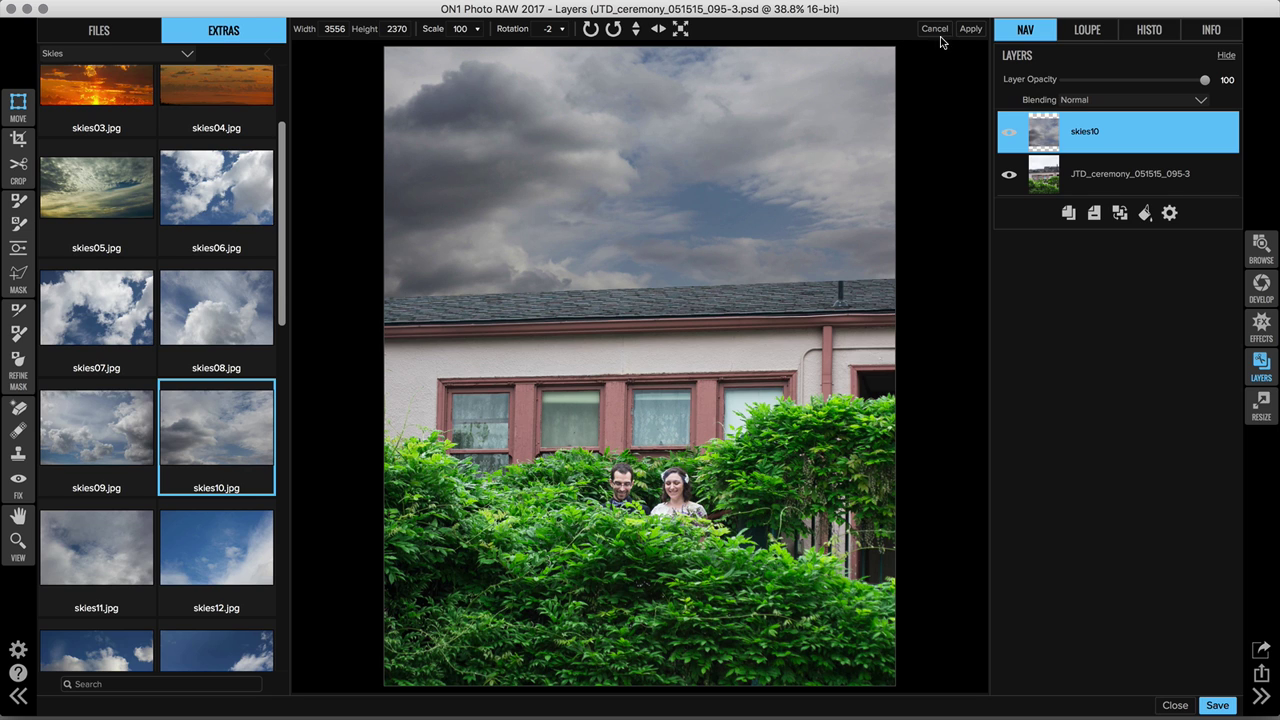
left_click(969, 28)
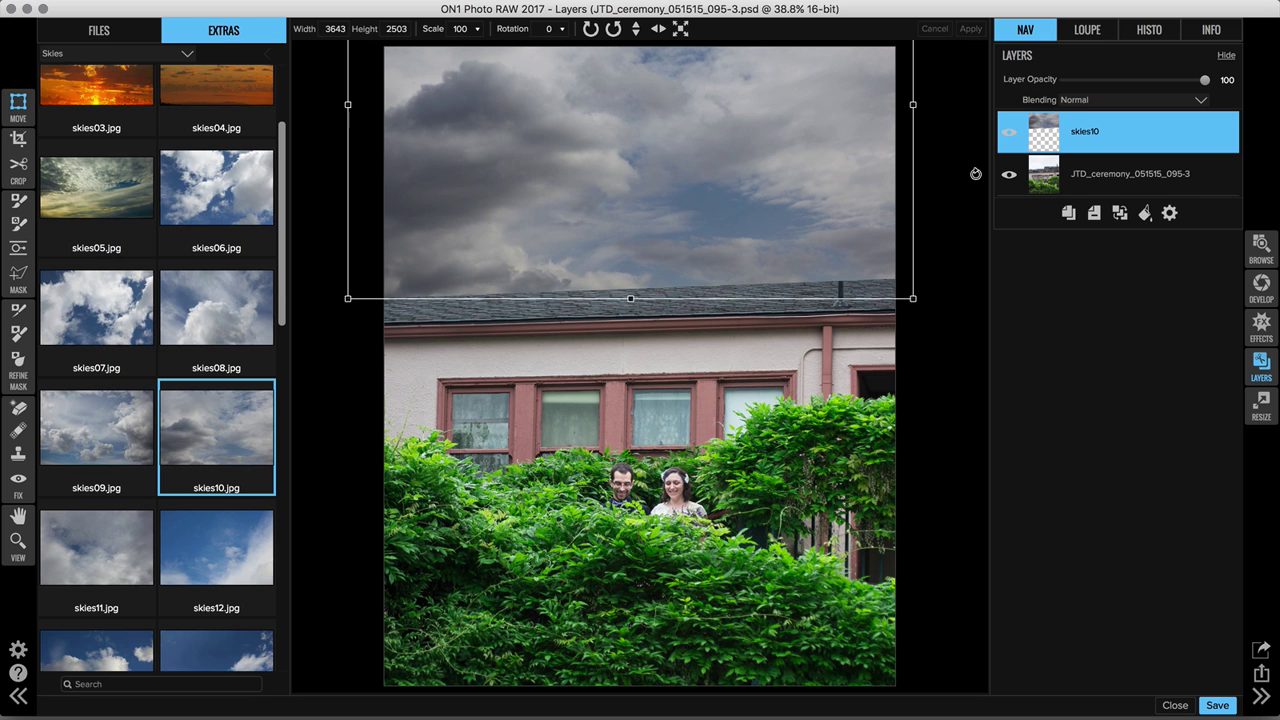
Move the skies10 layer below the house photo and mask out the photo's white sky with the Quick Mask brush in Paint Out mode.
left_click_drag(1047, 134, 1045, 180)
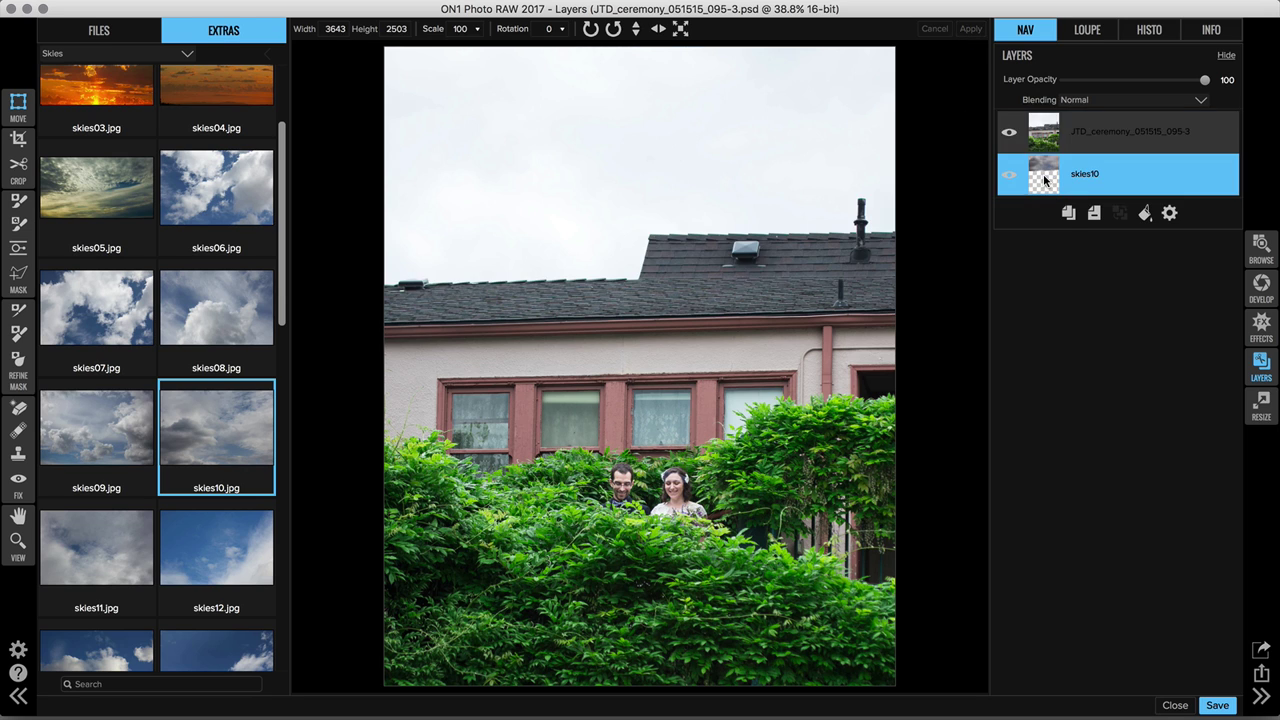
left_click(1047, 140)
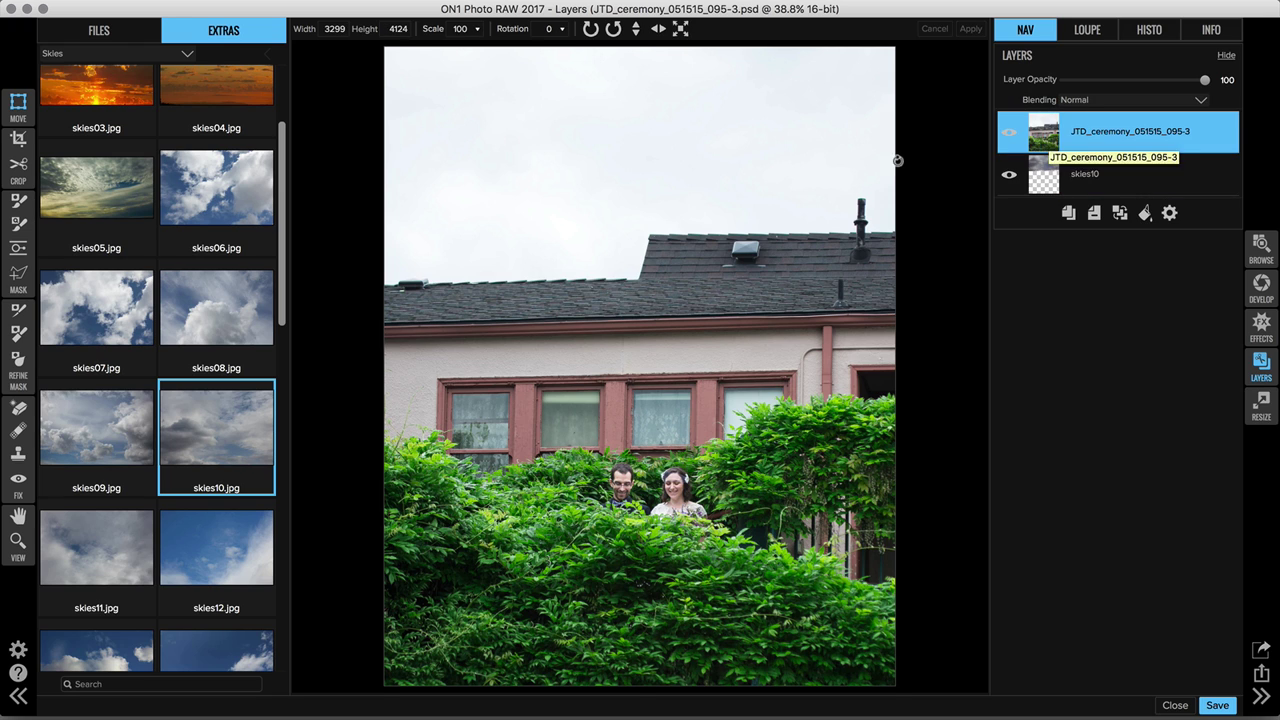
key("b")
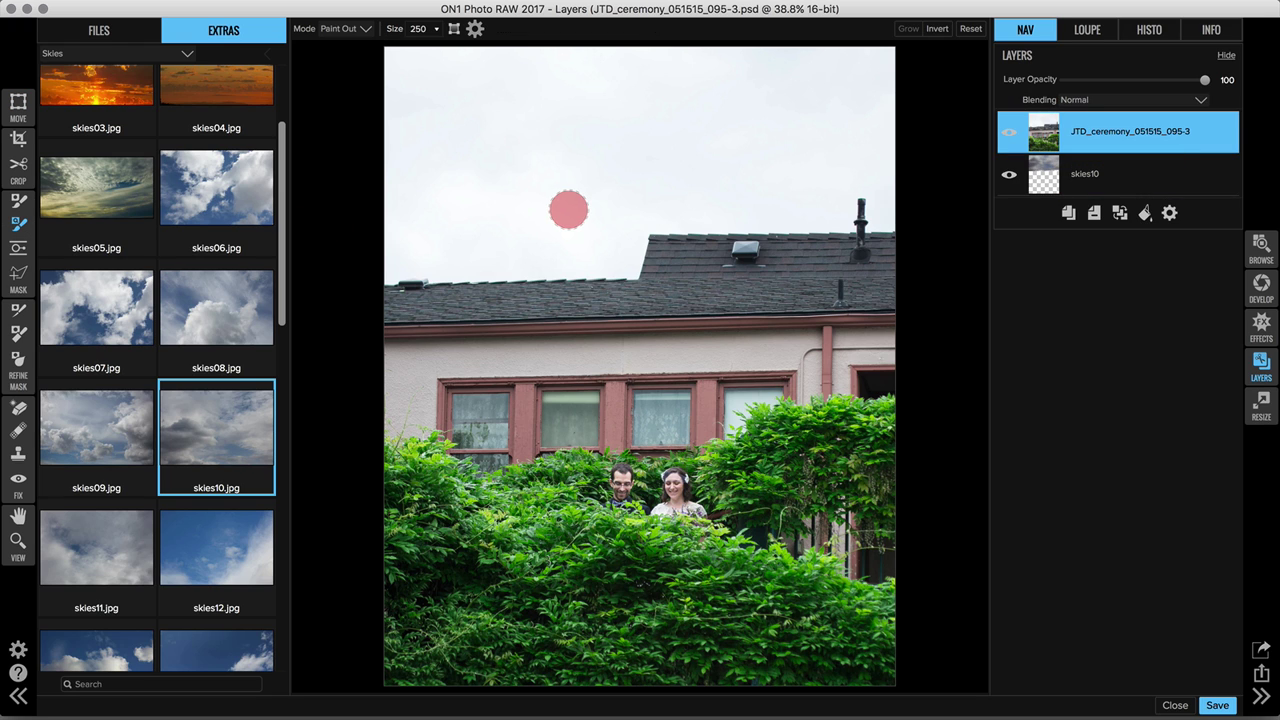
mouse_move(460, 232)
left_mouse_down()
mouse_move(507, 205)
mouse_move(821, 129)
left_mouse_up()
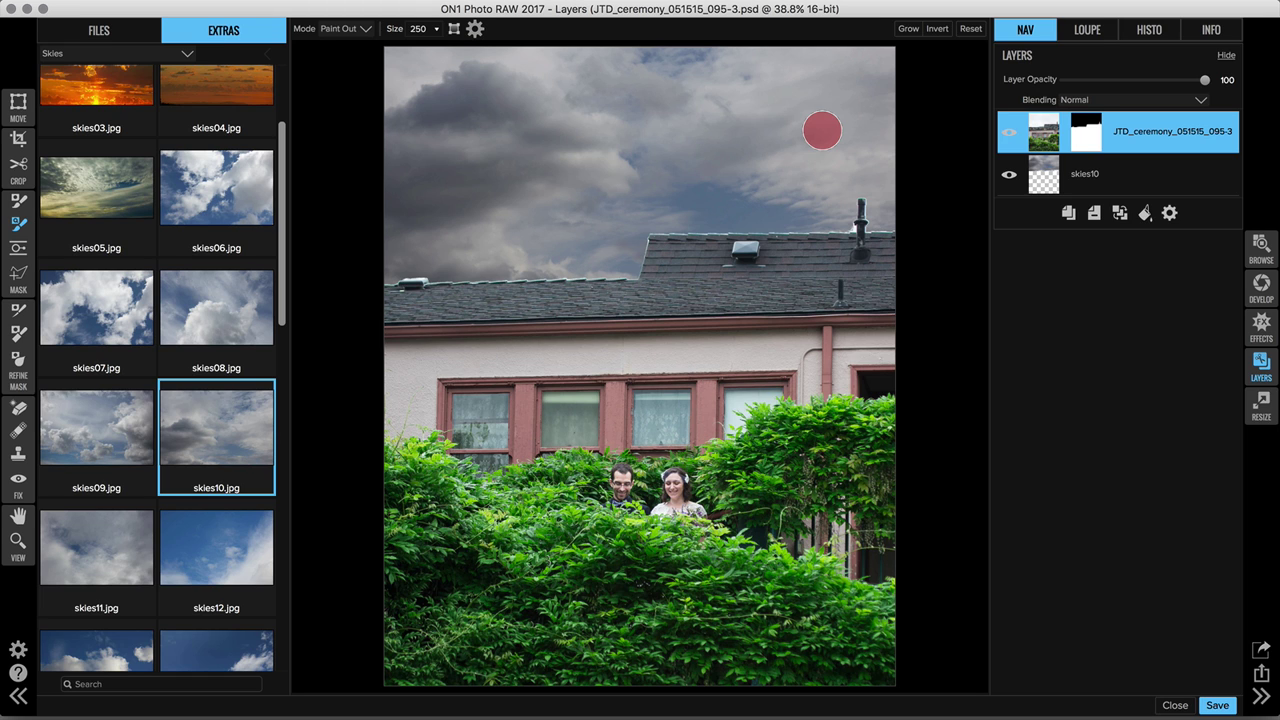
Refine the house photo's mask along the full roofline with the size 250 Refine brush in Paint Out mode, and activate the Chisel tool.
left_click(19, 311)
mouse_move(390, 285)
left_mouse_down()
mouse_move(623, 270)
mouse_move(648, 232)
mouse_move(853, 208)
mouse_move(911, 224)
left_mouse_up()
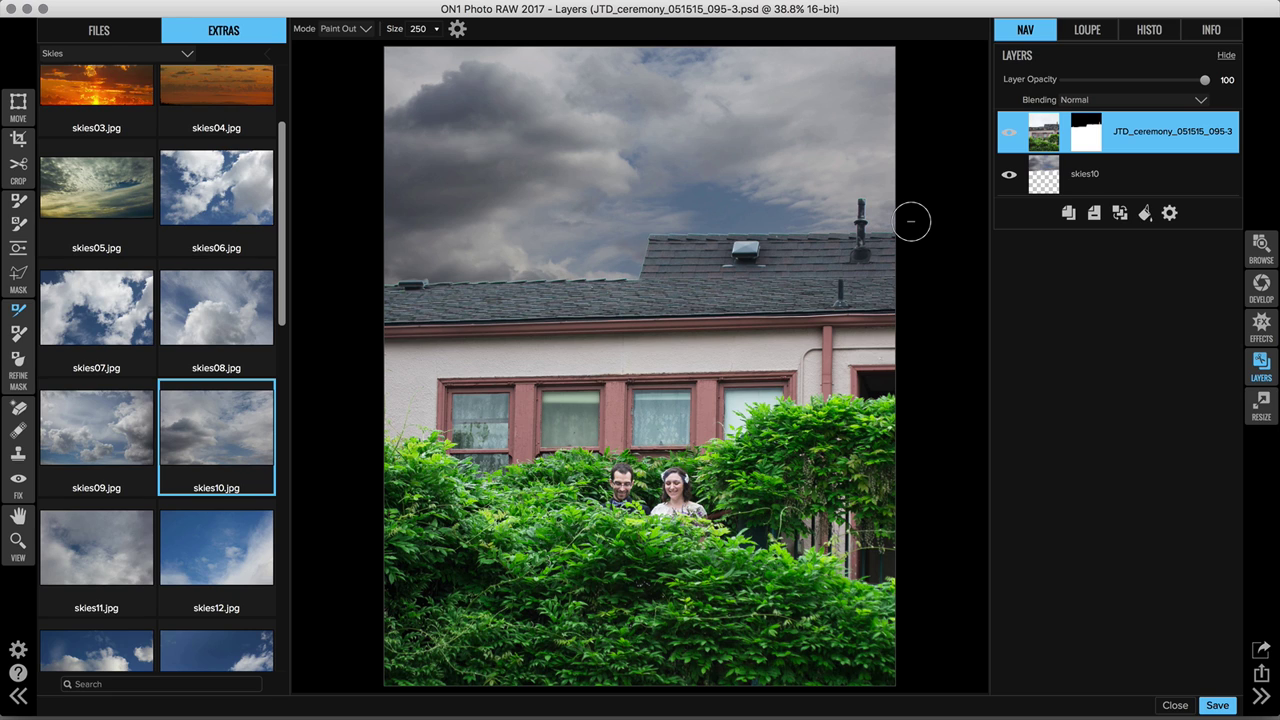
left_click(18, 333)
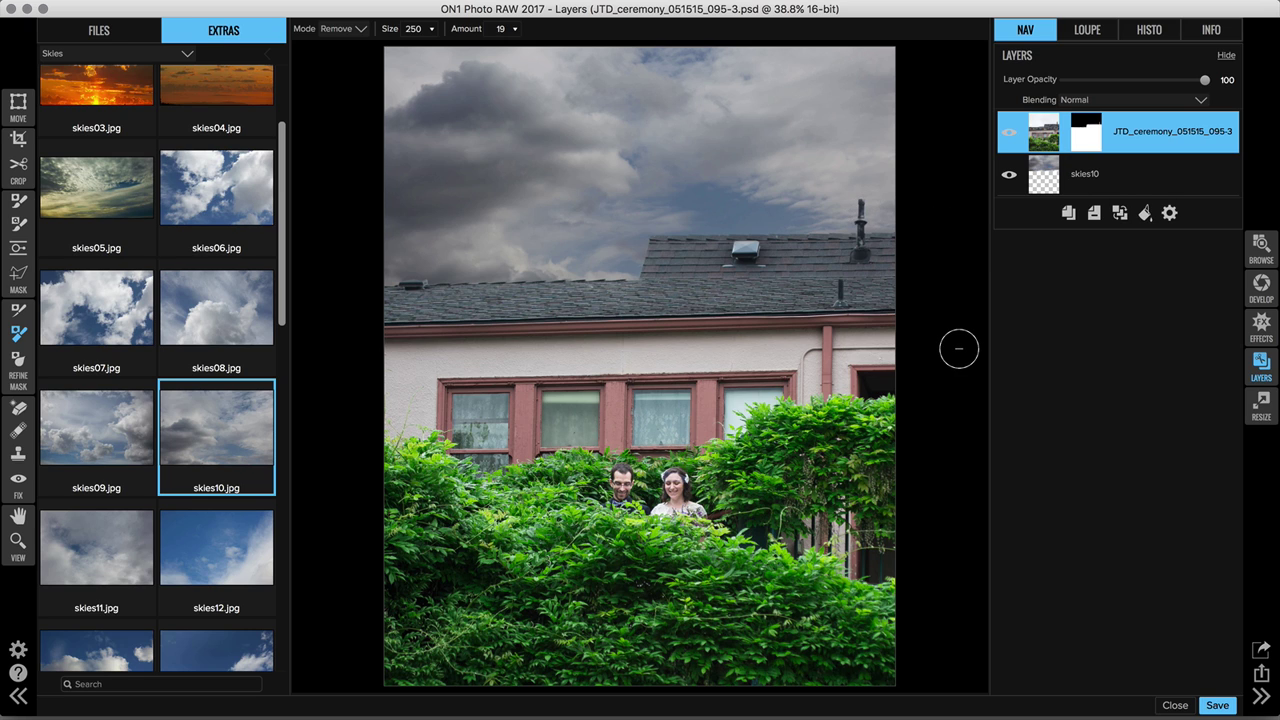
Apply a Lens Blur filter to the skies10 layer in Effects, adjusting its blur Amount and Brightness.
left_click(1046, 177)
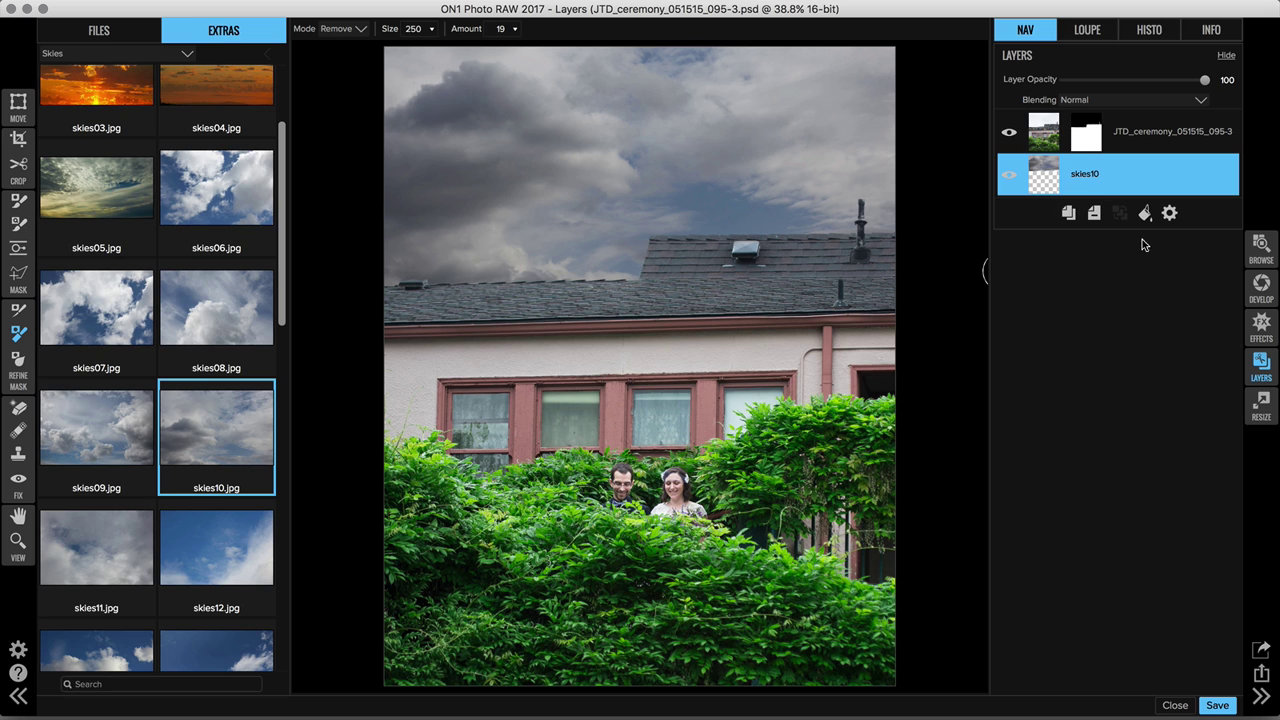
left_click(1260, 326)
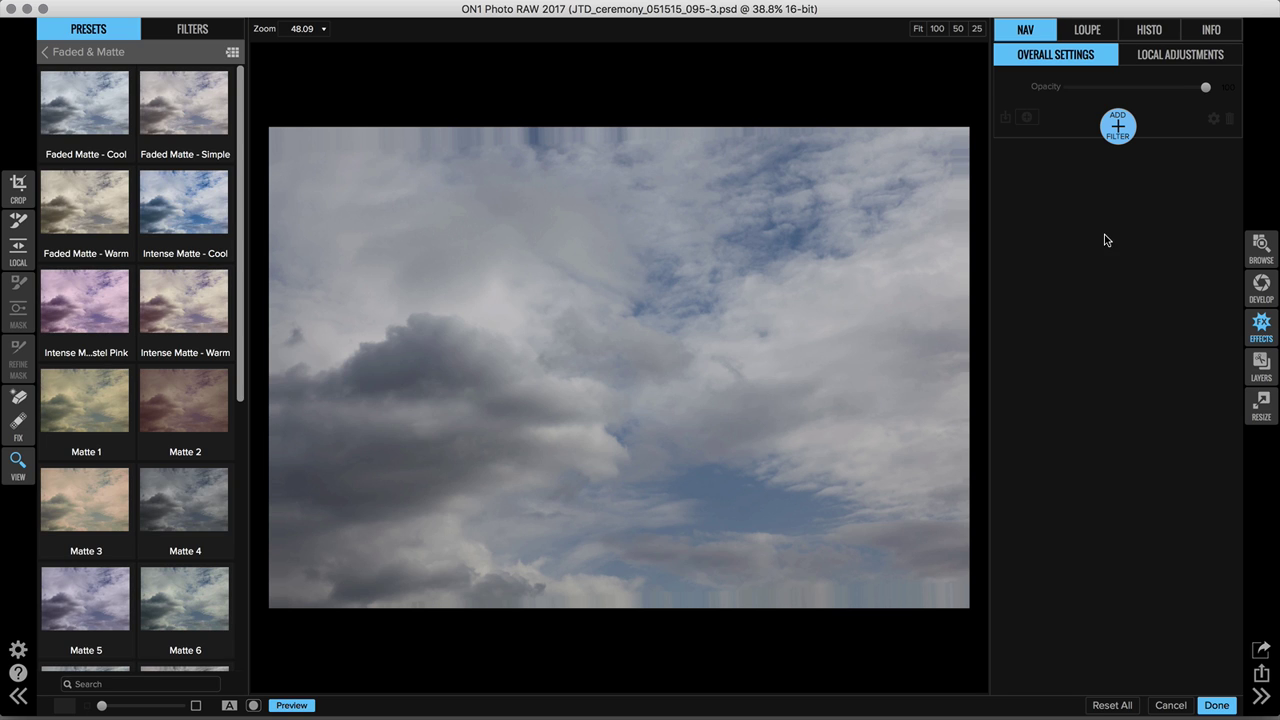
left_click(1117, 125)
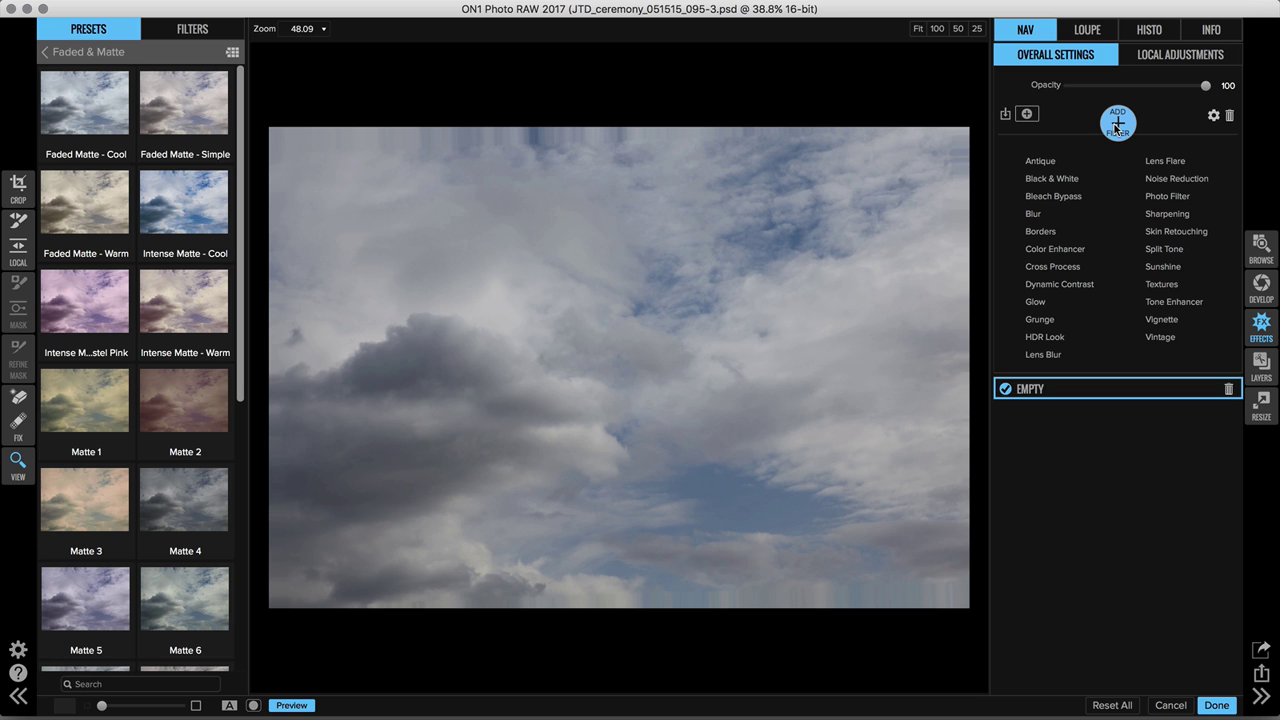
left_click(1045, 354)
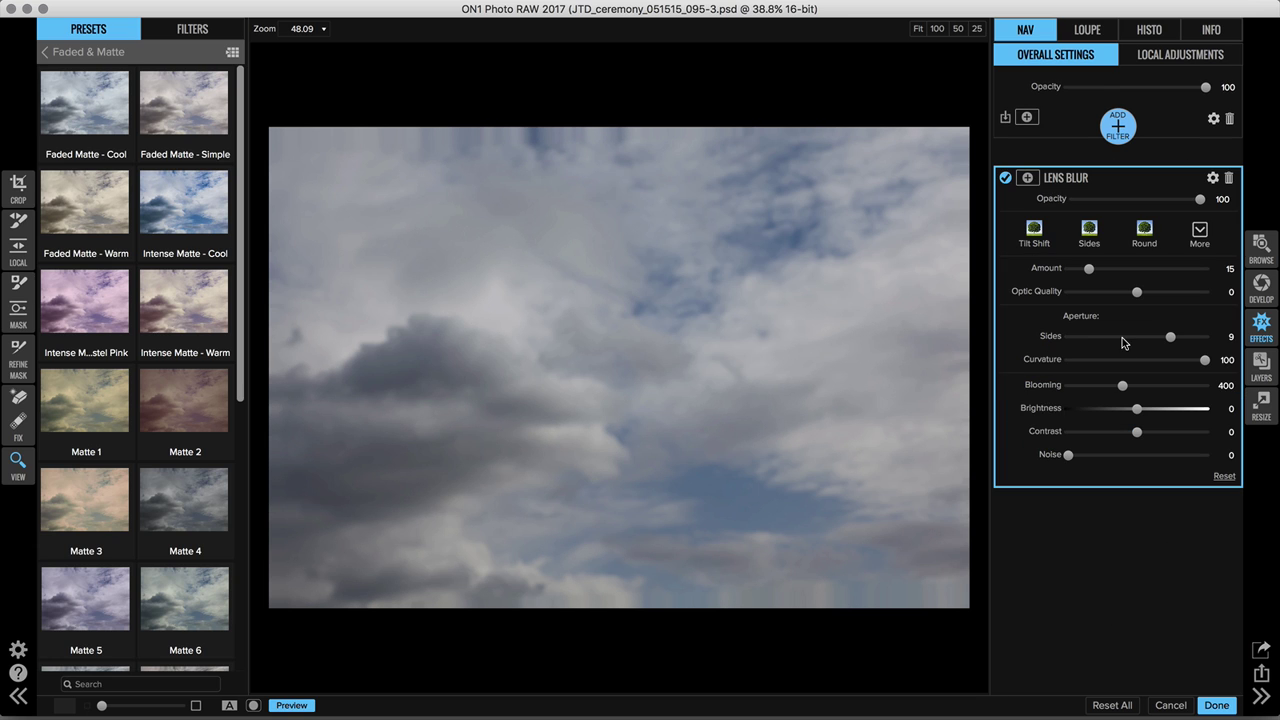
left_click_drag(1089, 269, 1087, 274)
left_click_drag(1137, 409, 1151, 438)
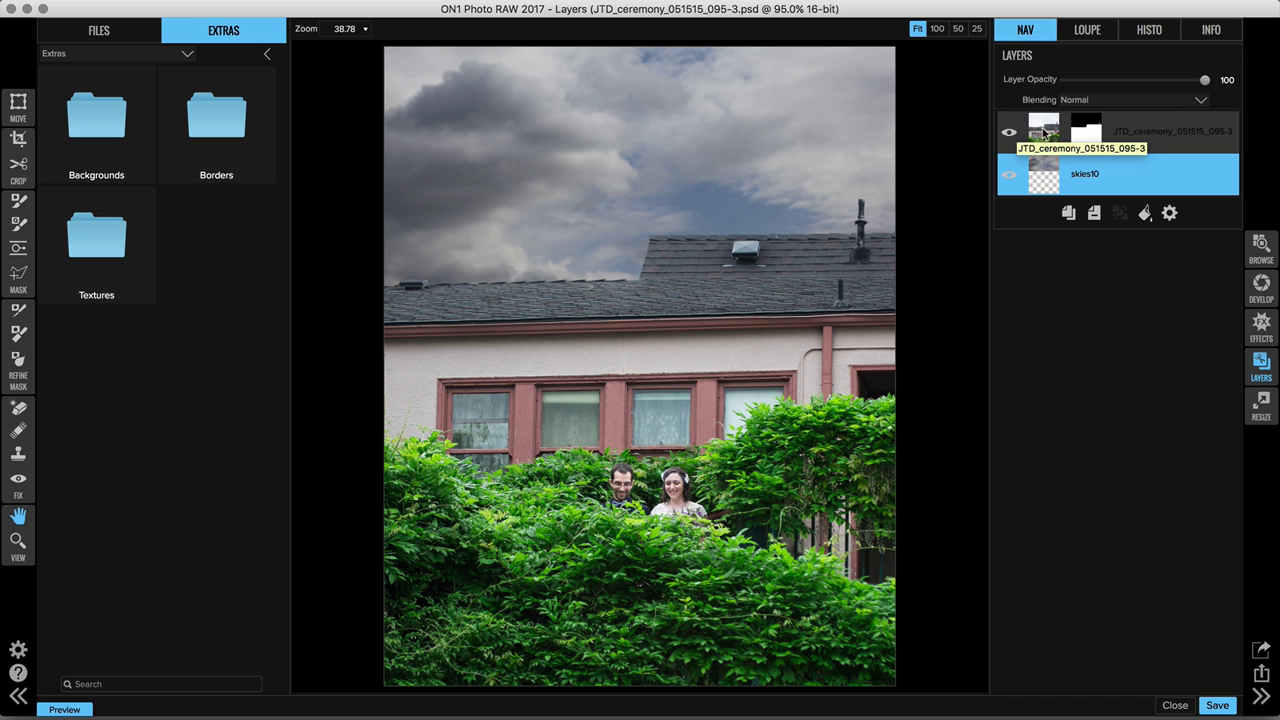
Create a new stamped layer of the composite above the masked house photo layer.
left_click(1046, 133)
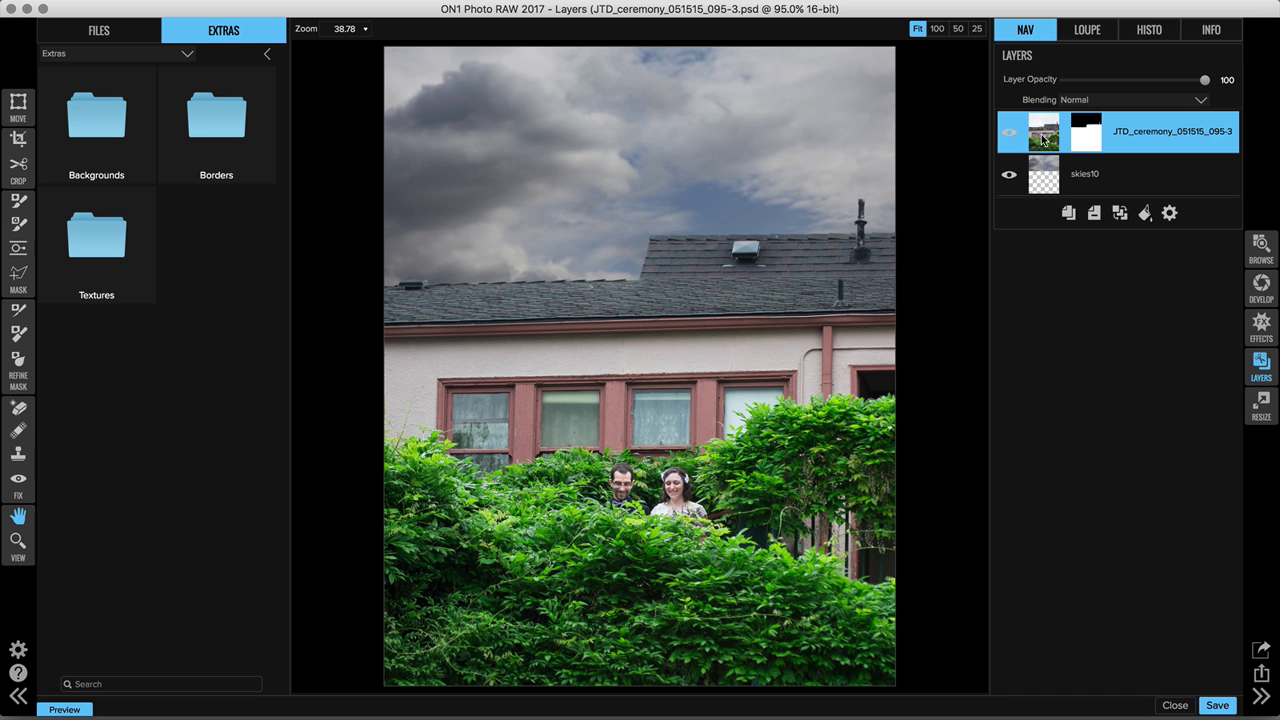
mouse_move(311, 6)
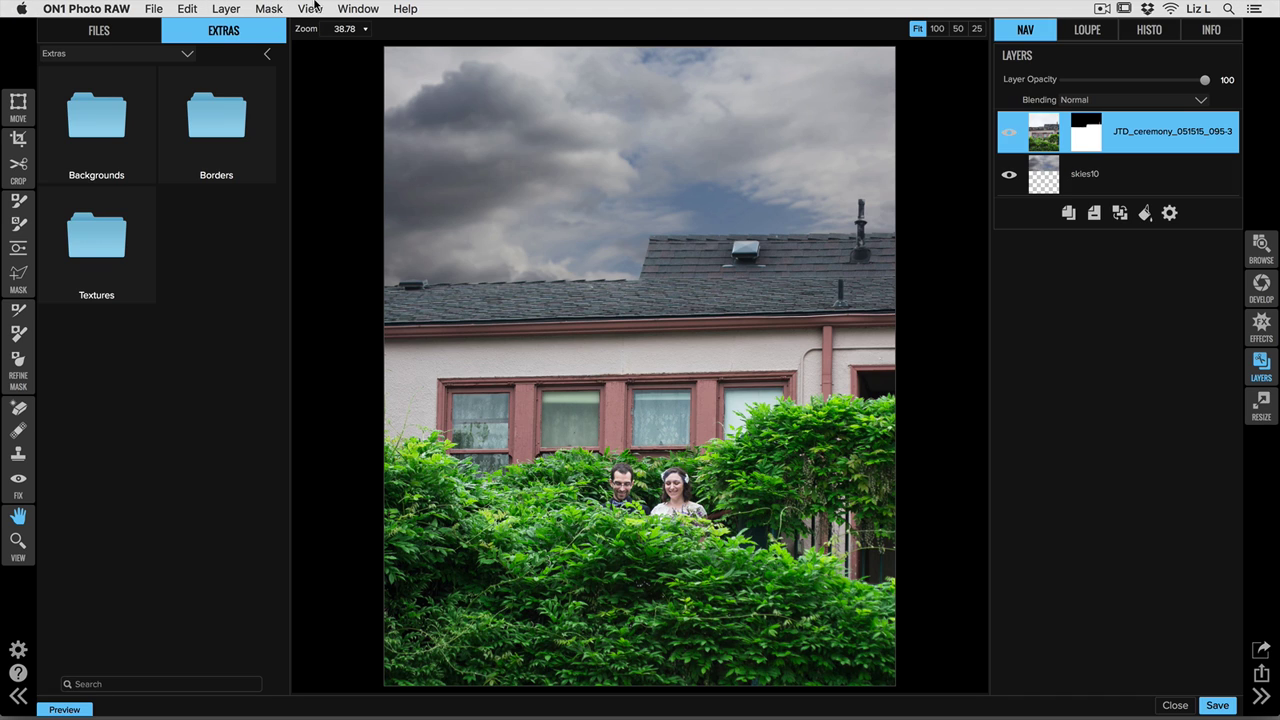
left_click(225, 9)
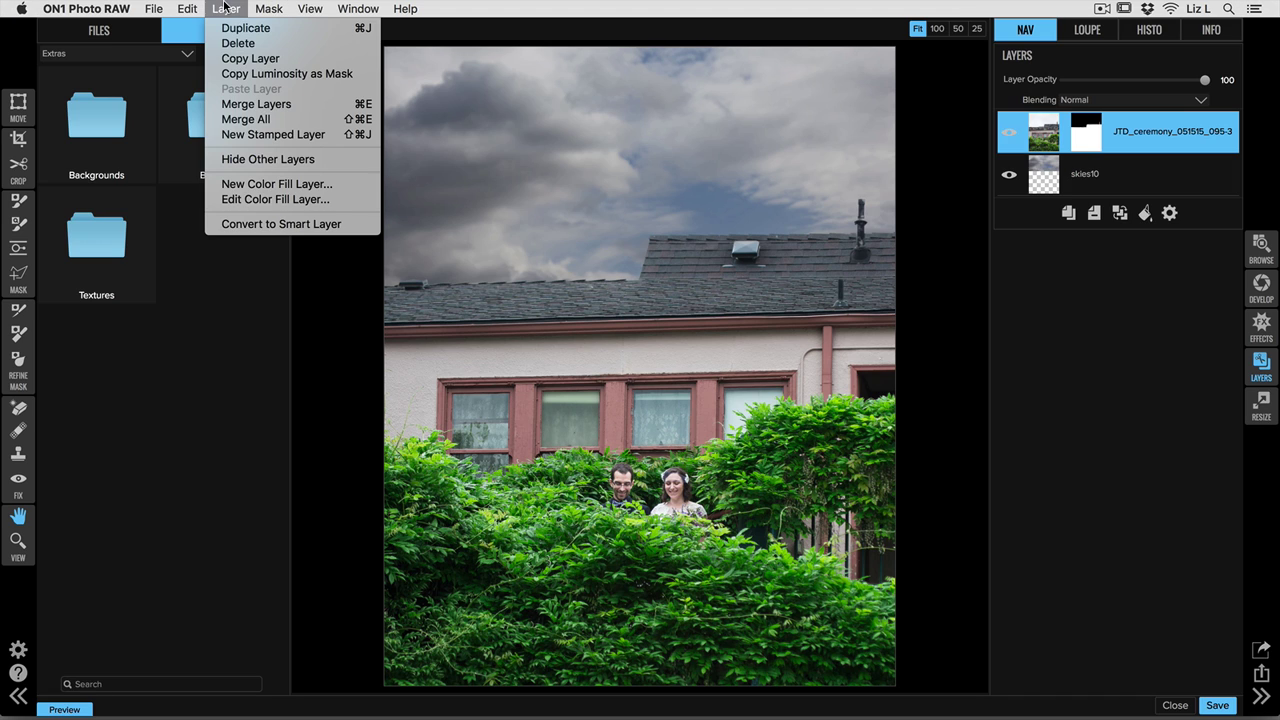
left_click(268, 143)
key("super+alt+shift+e")
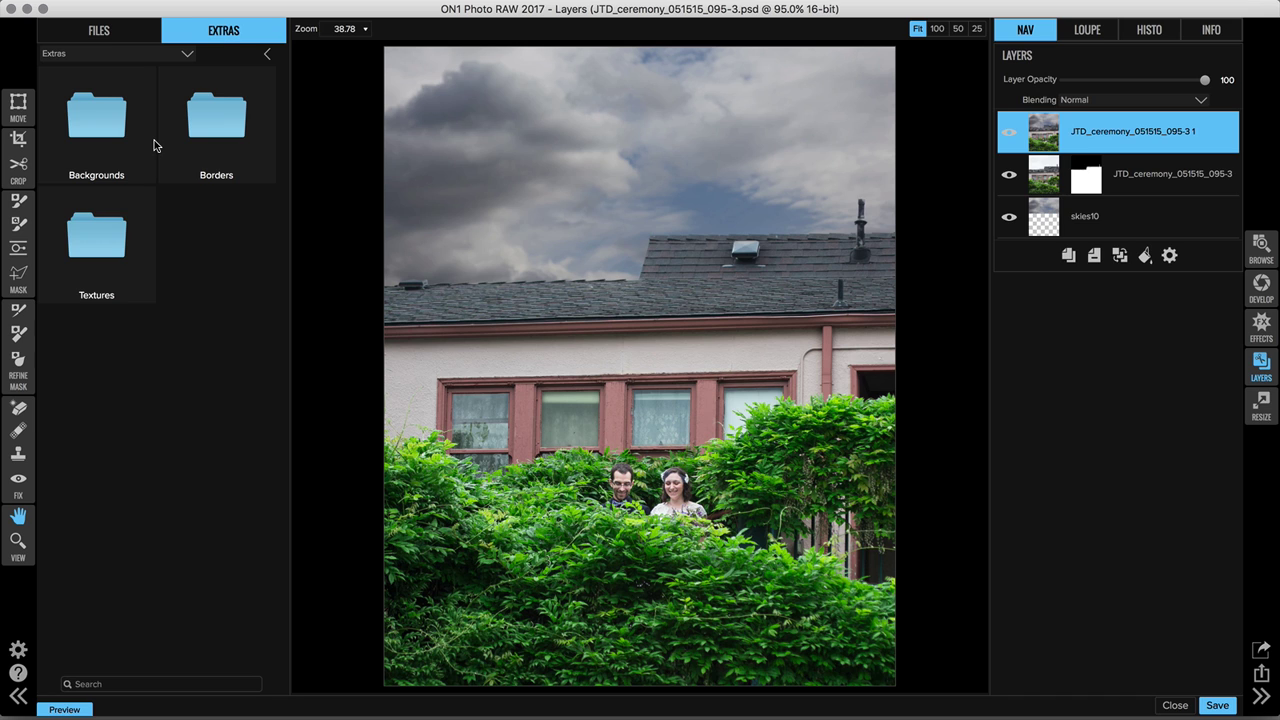
key("k")
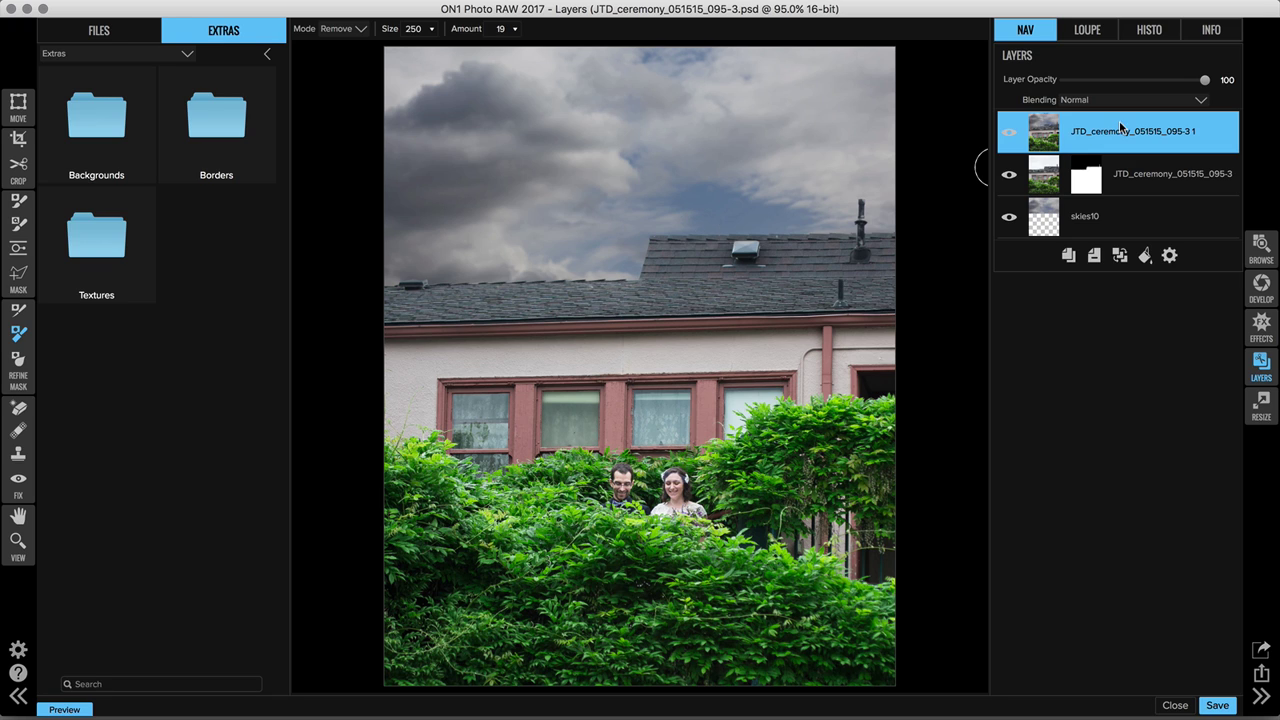
Apply the Matte 4 preset from the Faded & Matte category to the stamped layer in Effects.
left_click(1260, 327)
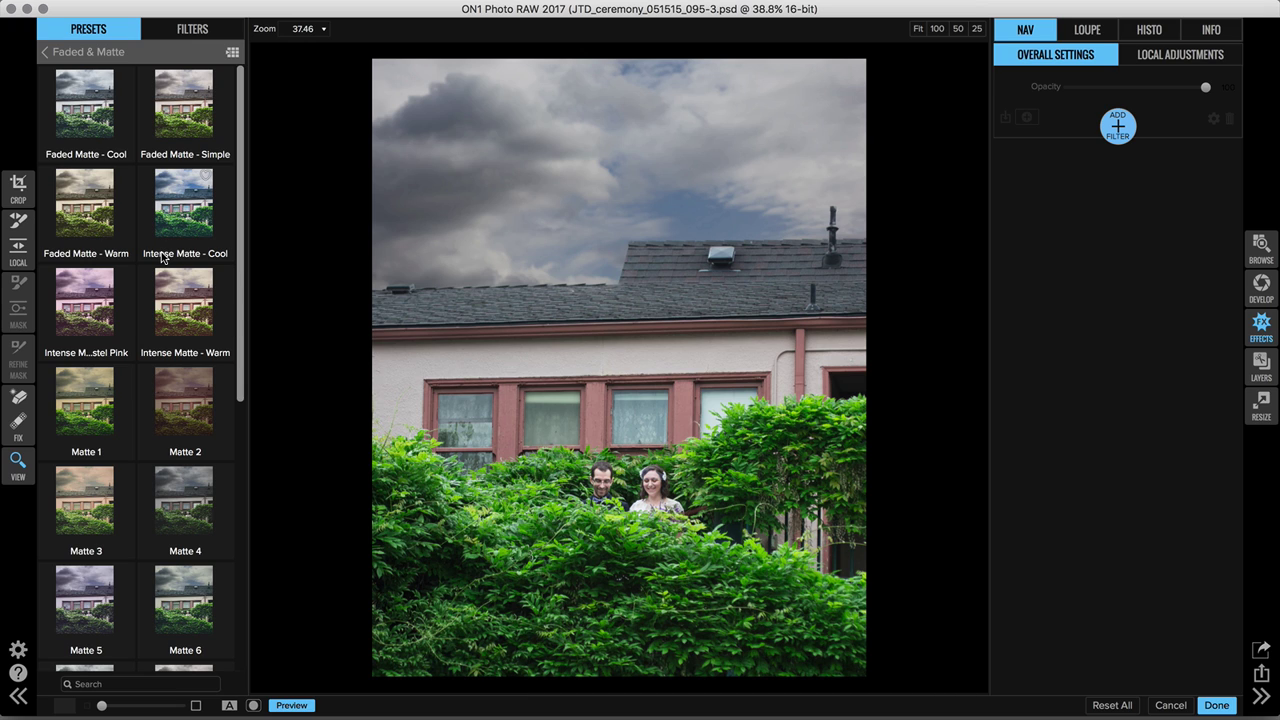
left_click(46, 51)
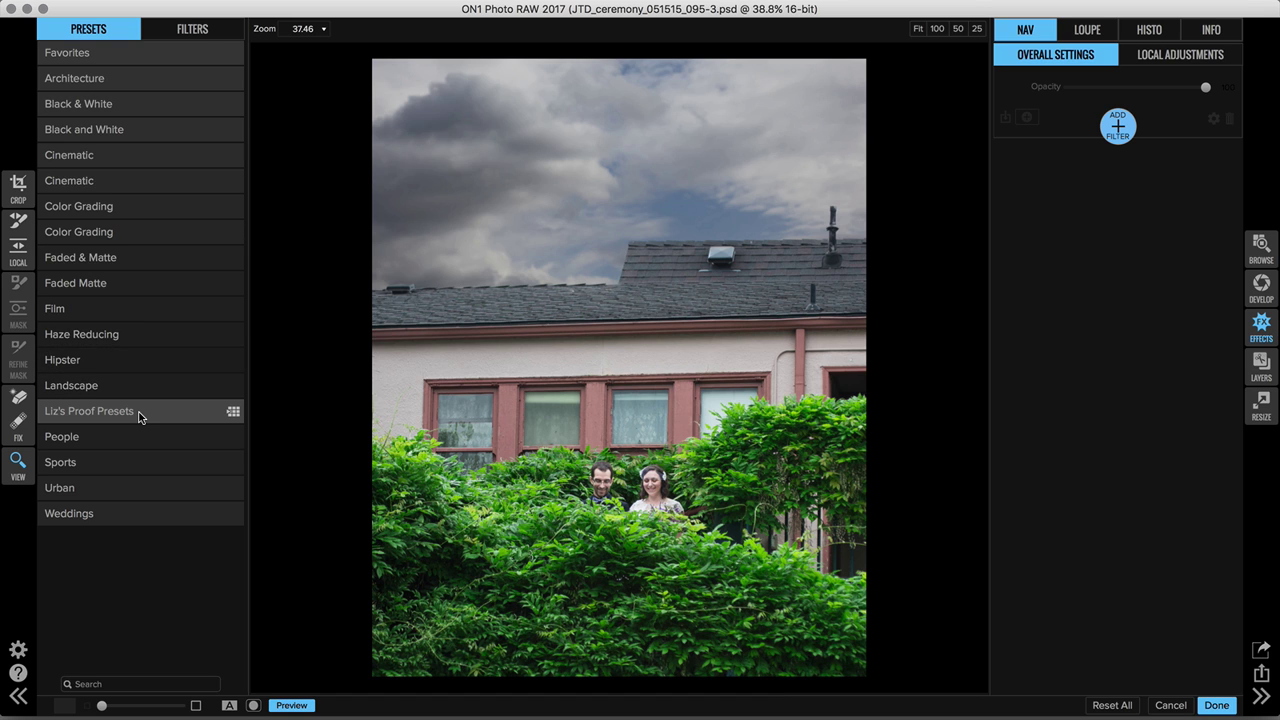
left_click(161, 257)
scroll(172, 392, "down", 3)
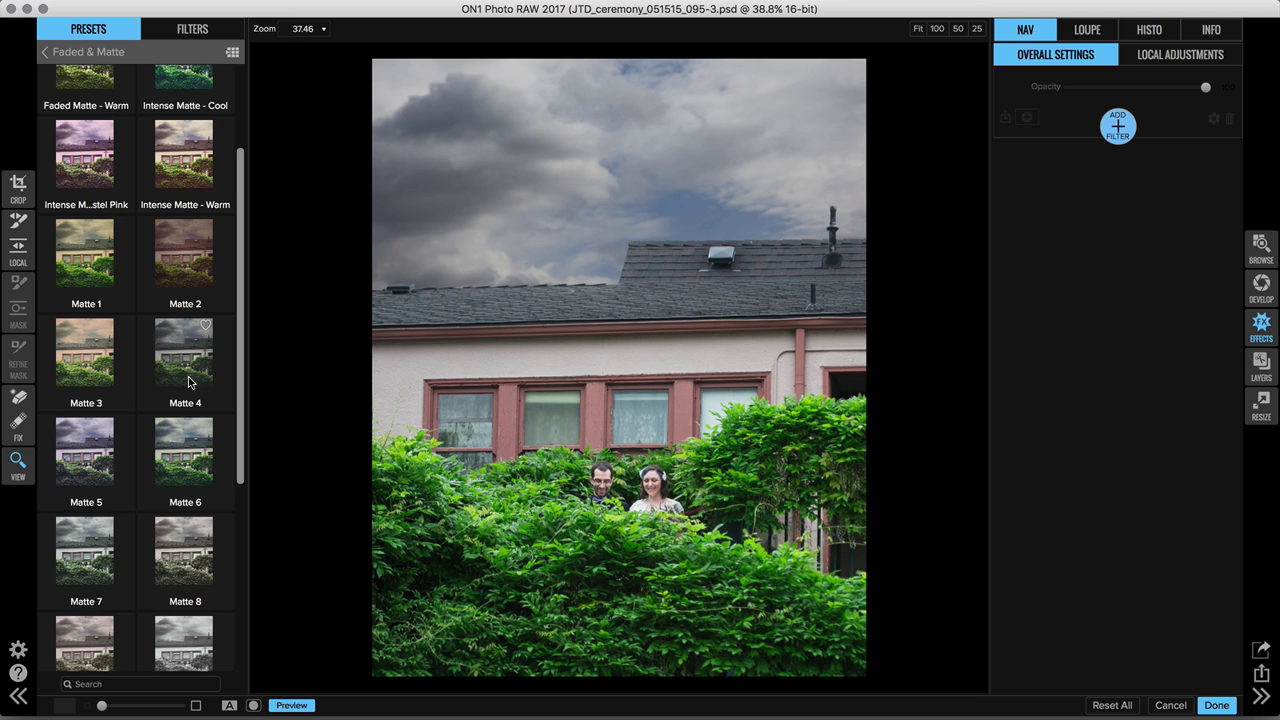
left_click(193, 381)
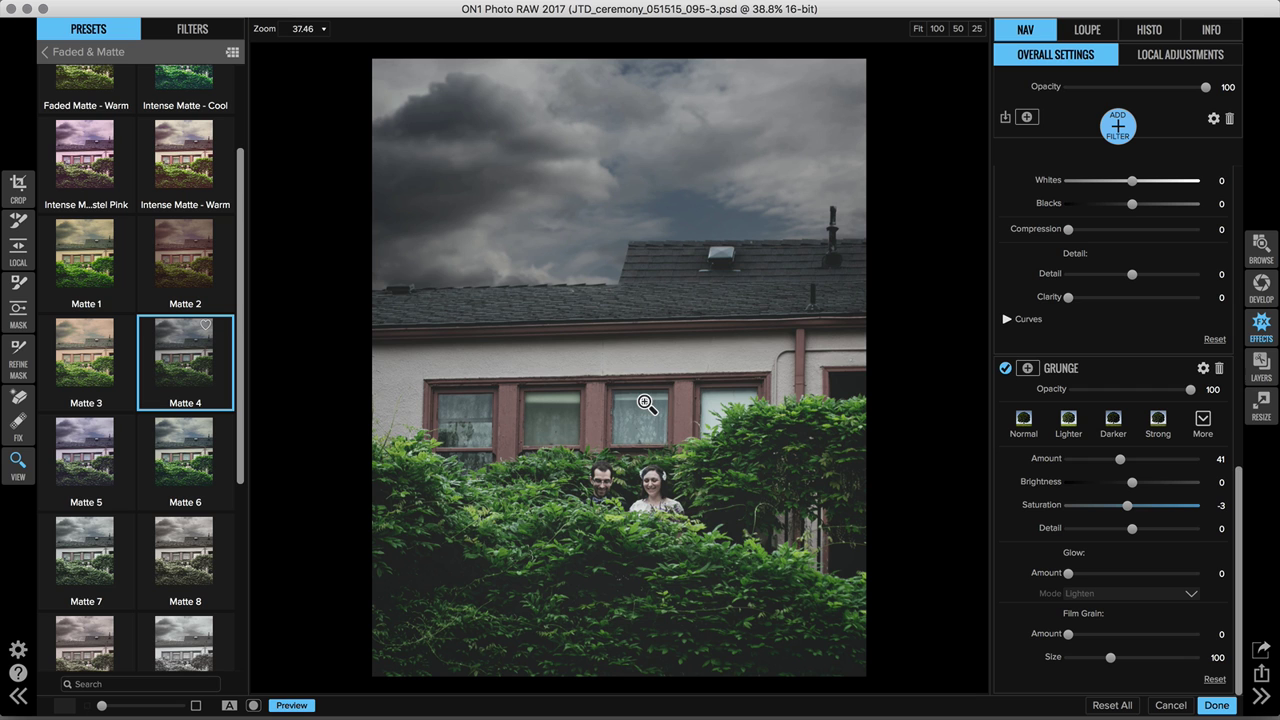
Set the Photo Filter's Amount to 9 and the Tone Enhancer's Exposure to 0.45.
scroll(1176, 346, "up", 3)
scroll(1176, 346, "up", 8)
scroll(1176, 346, "down", 4)
scroll(1176, 346, "down", 5)
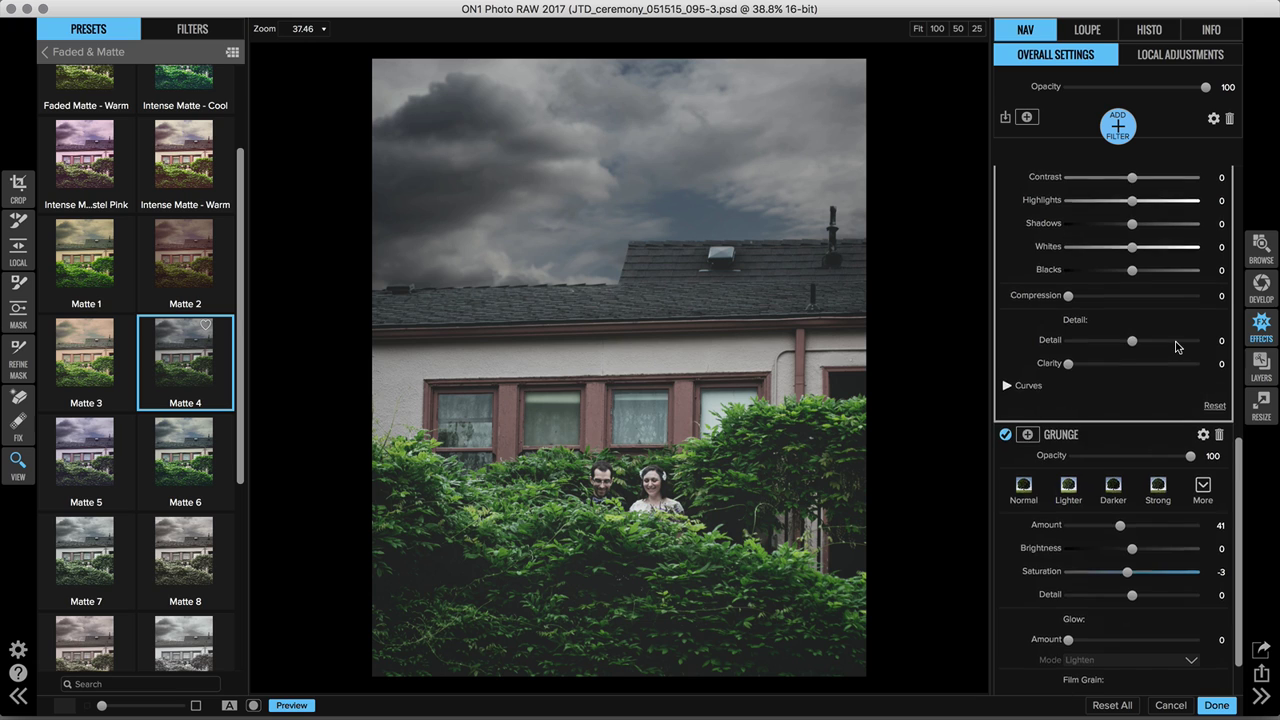
scroll(1176, 346, "up", 3)
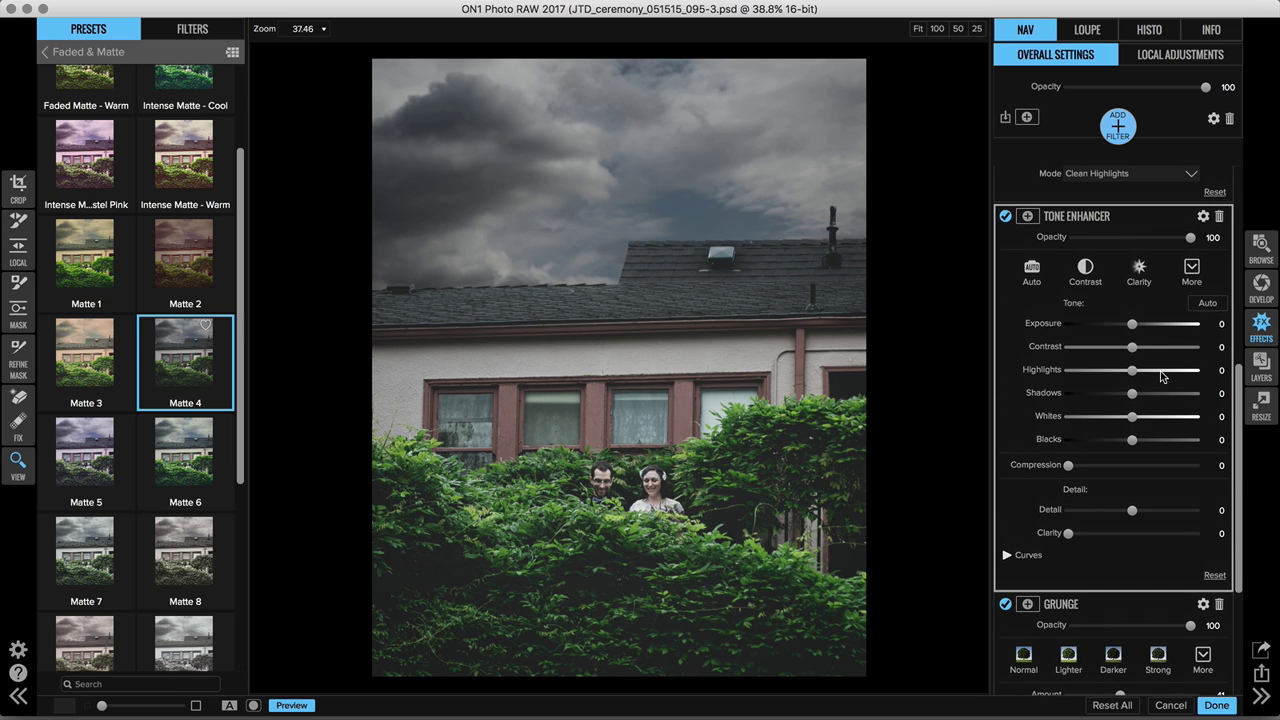
scroll(1161, 376, "up", 4)
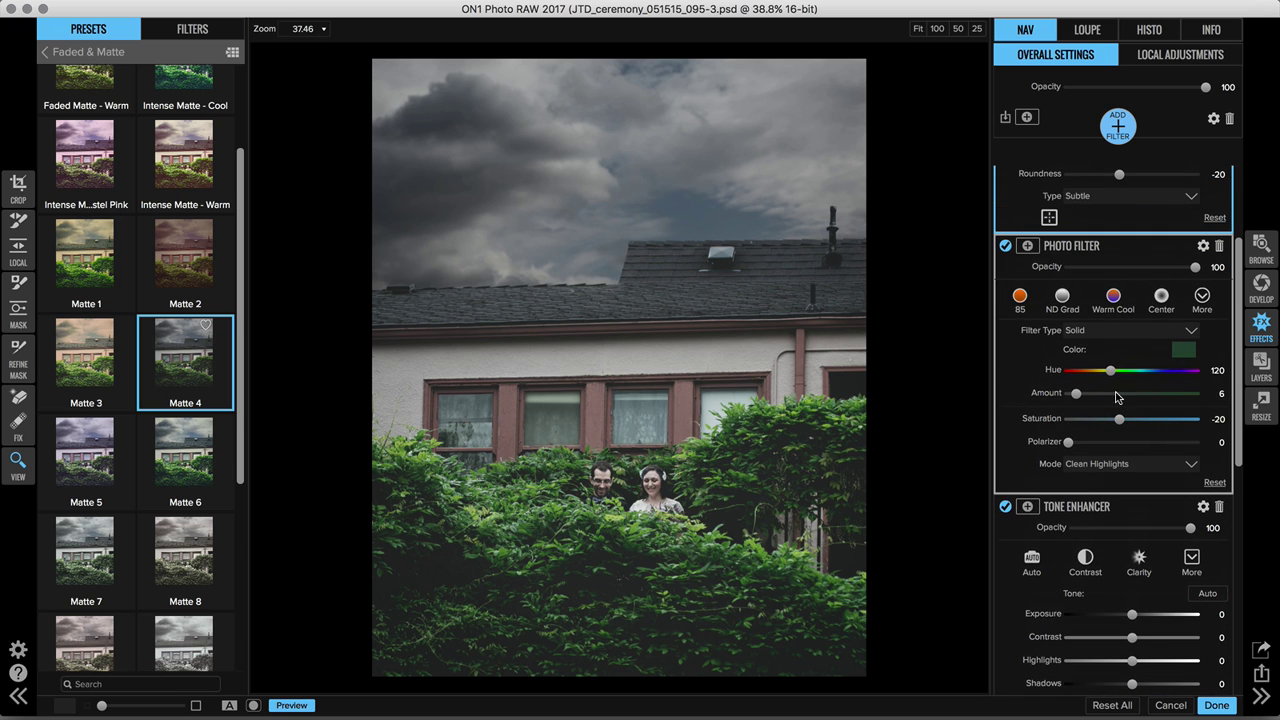
mouse_move(1077, 393)
left_mouse_down()
mouse_move(1100, 396)
mouse_move(1078, 404)
left_mouse_up()
scroll(1143, 423, "down", 3)
left_click_drag(1132, 371, 1137, 380)
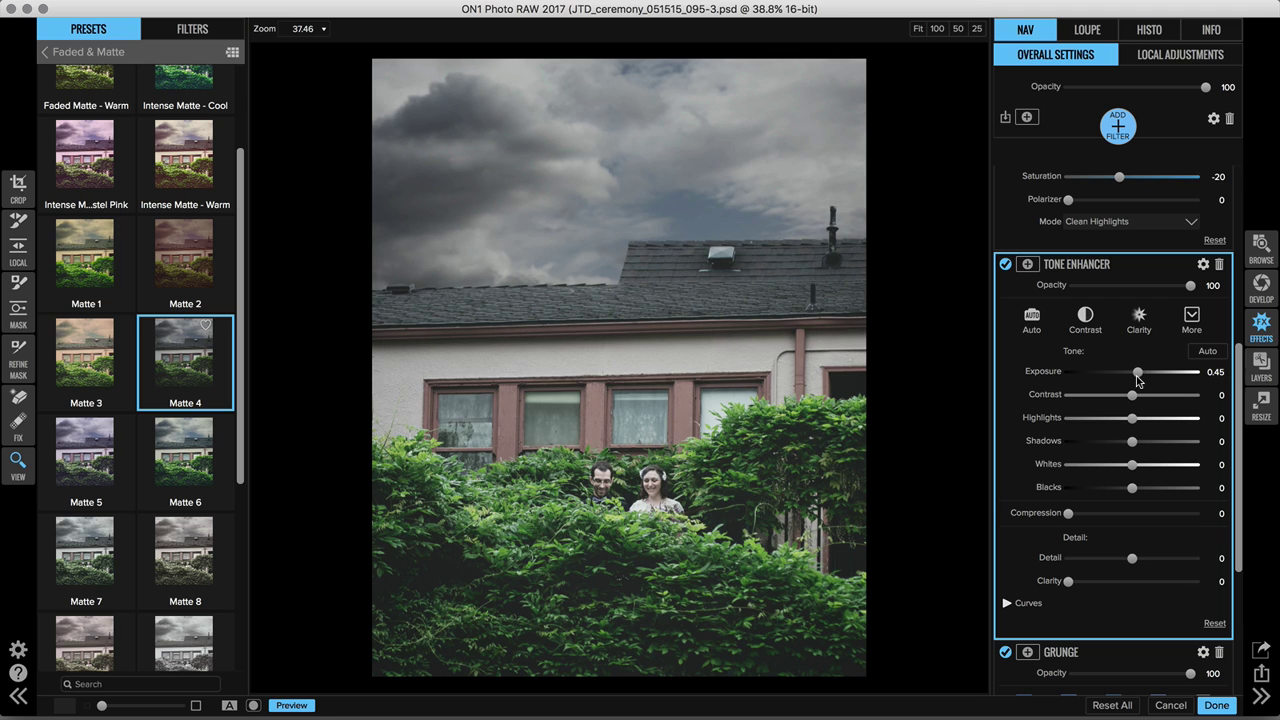
scroll(1105, 359, "up", 5)
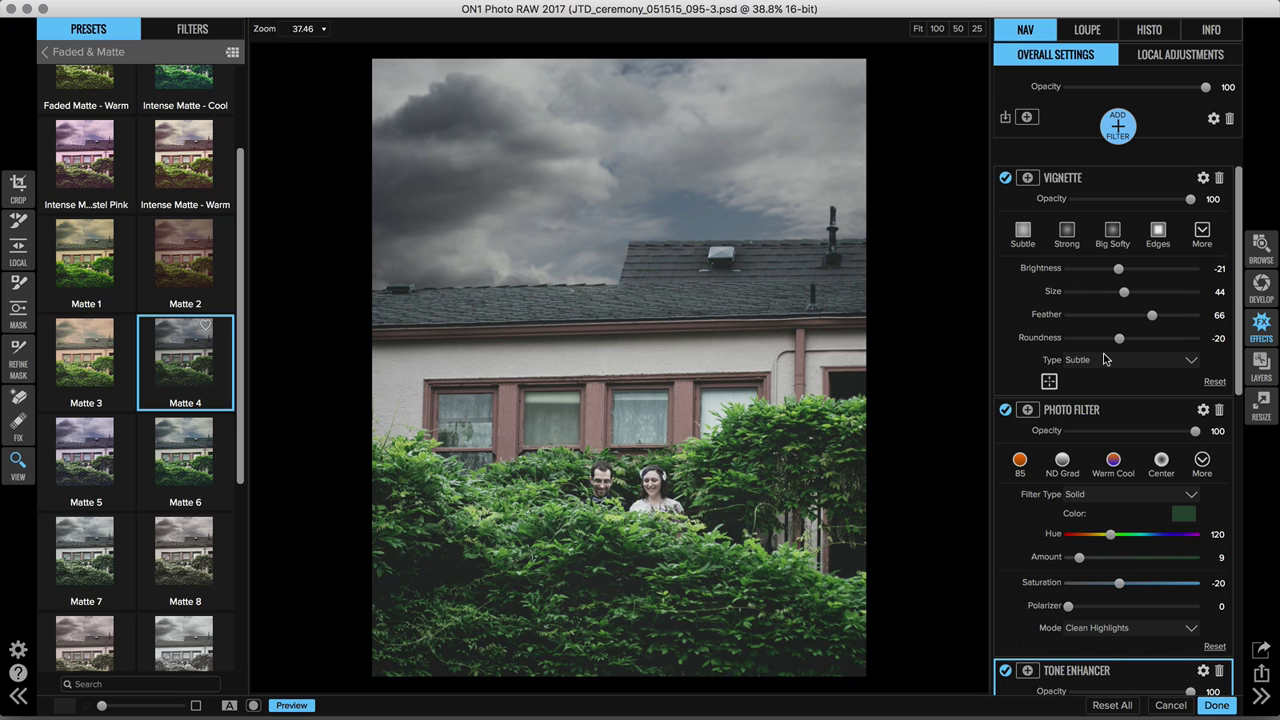
Resize the image to the Photographic 20x24 inch preset at 300 pixels/inch and apply it.
left_click(1261, 403)
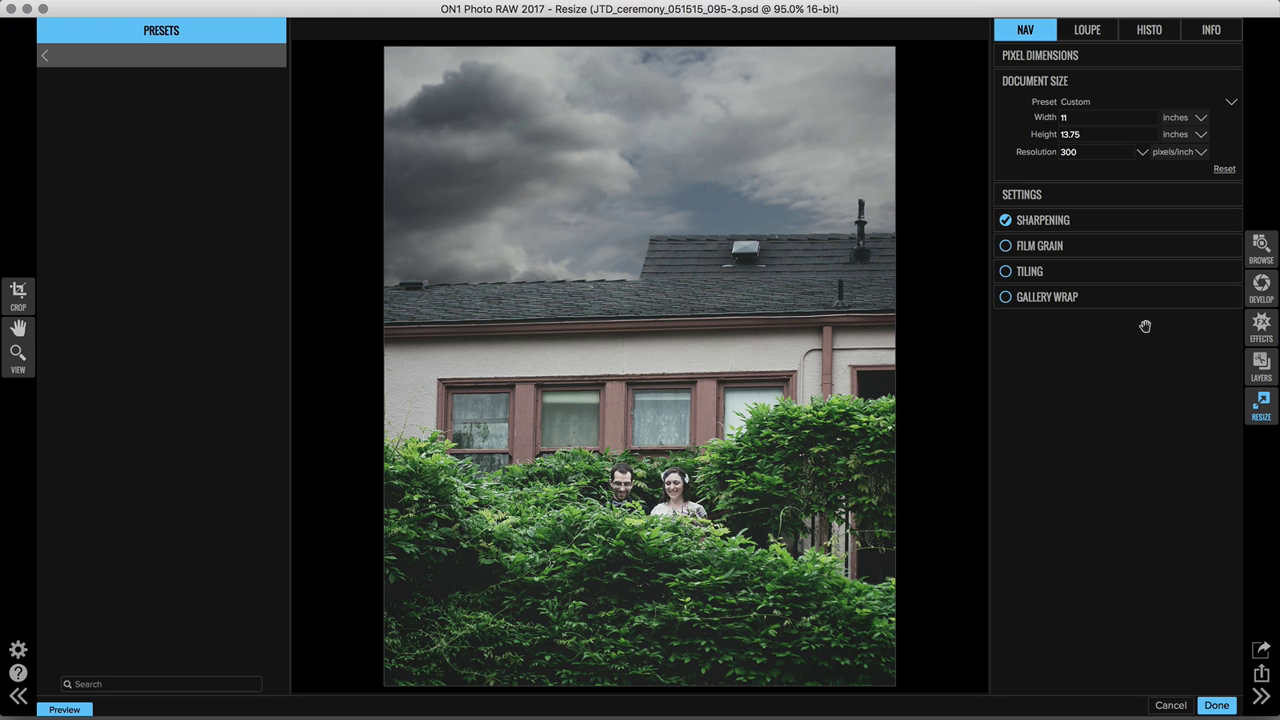
left_click(1080, 135)
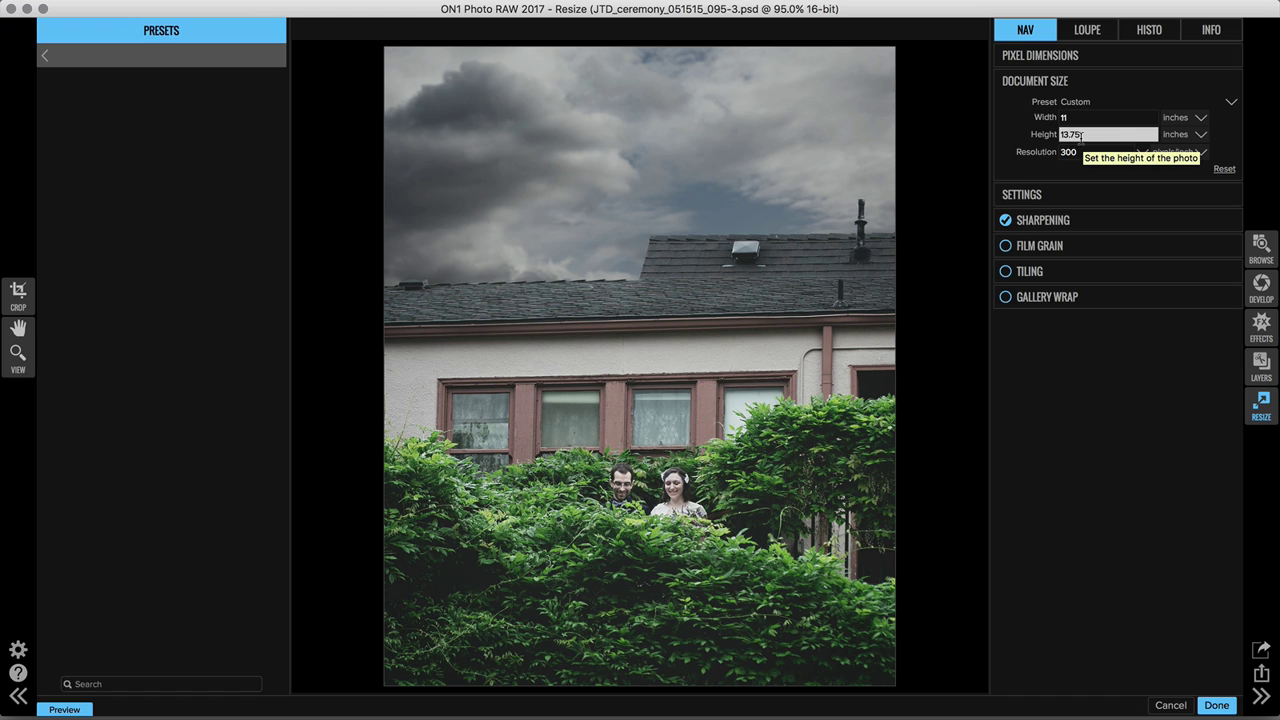
left_click(1065, 117)
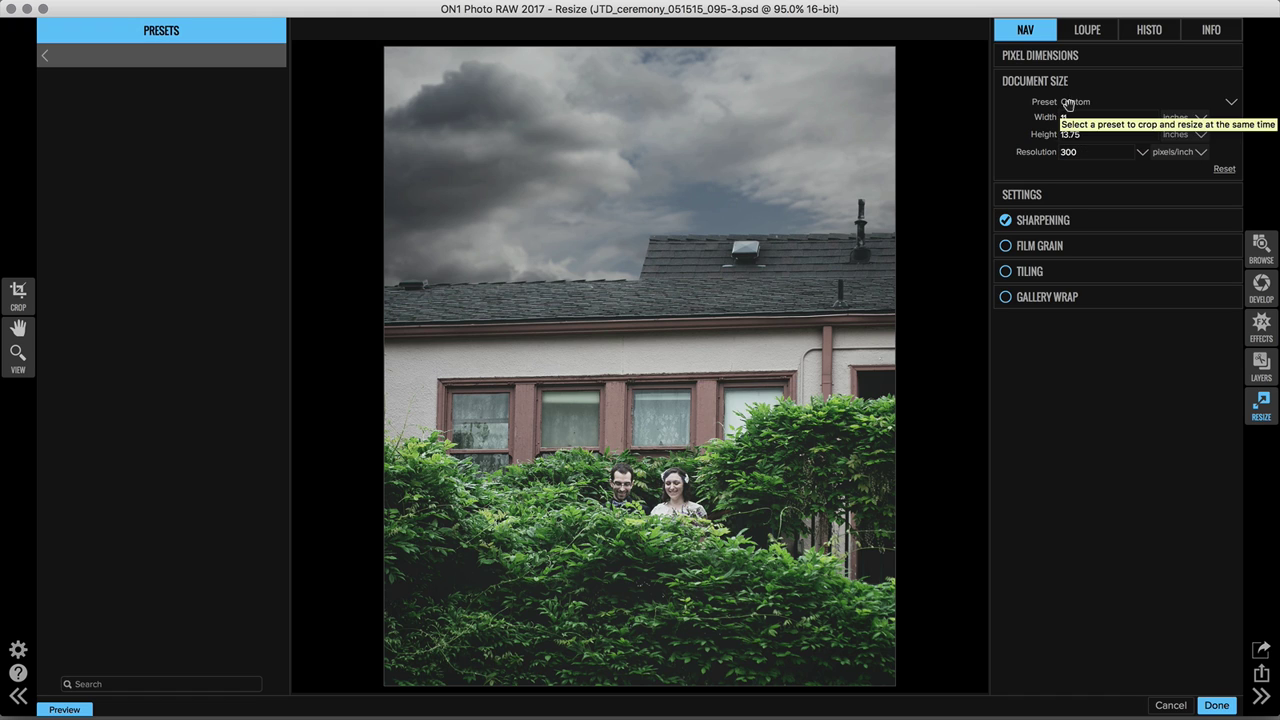
left_click(1230, 102)
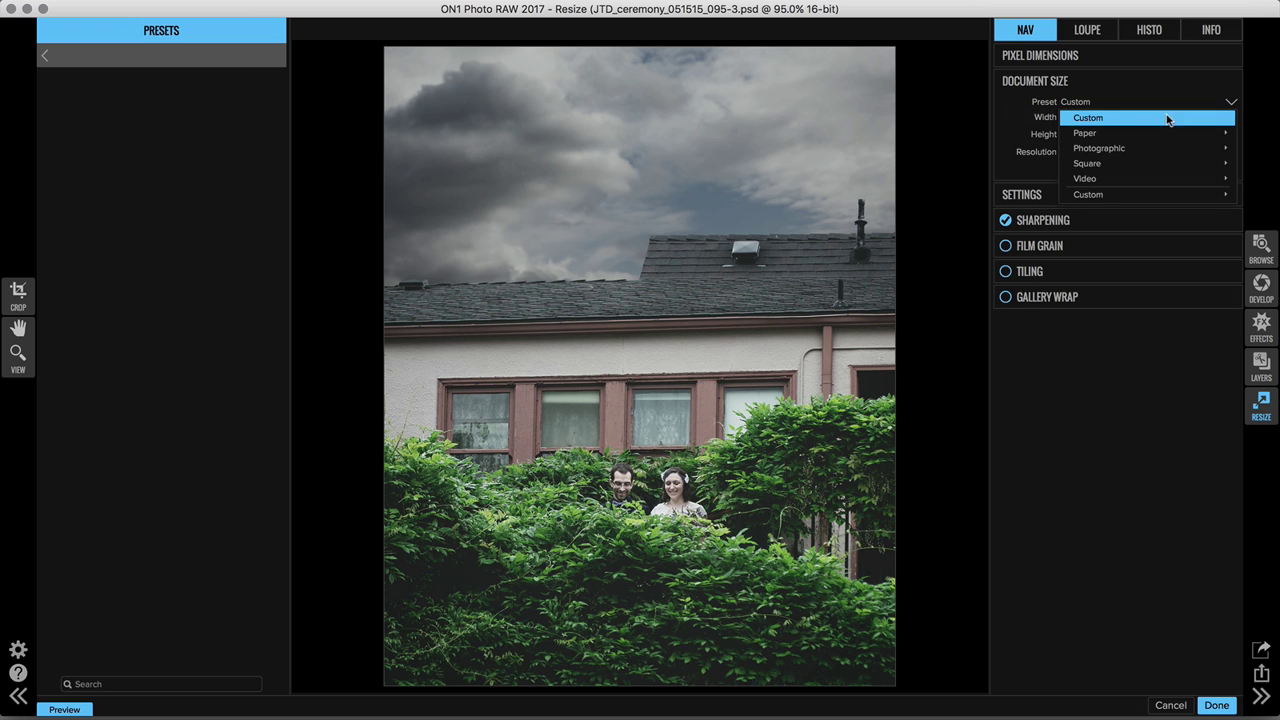
mouse_move(1121, 135)
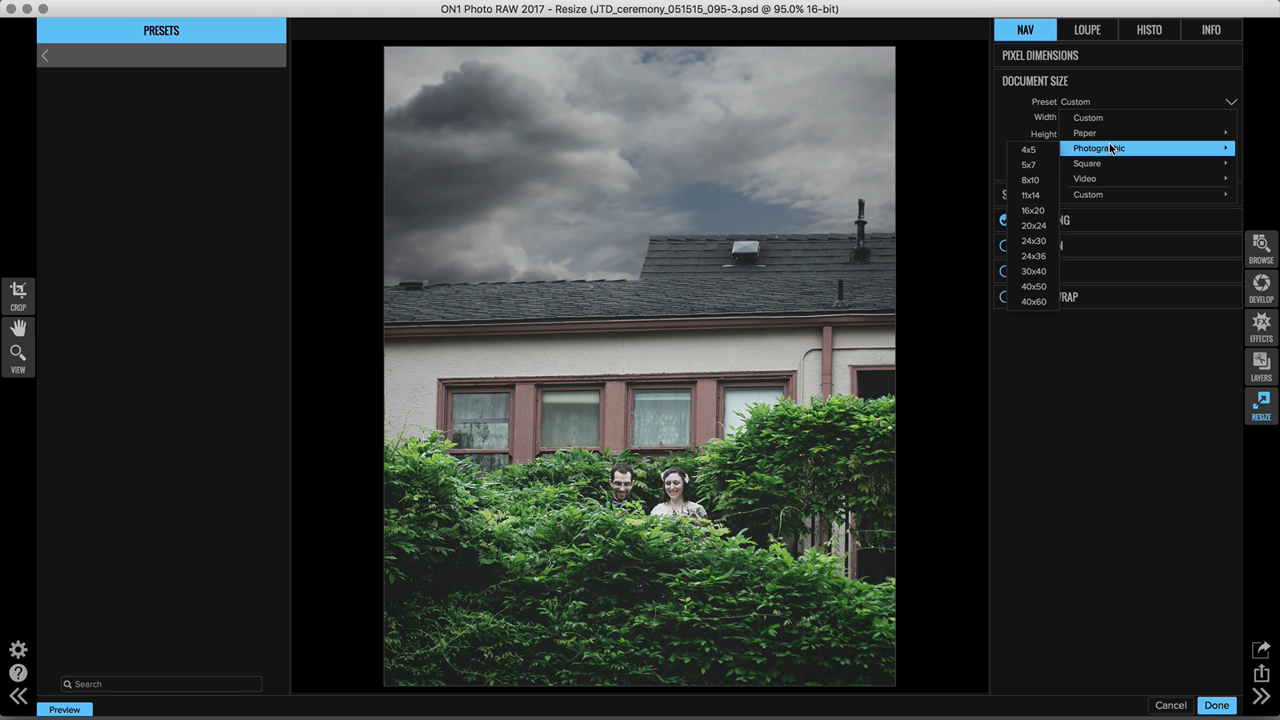
left_click(1034, 226)
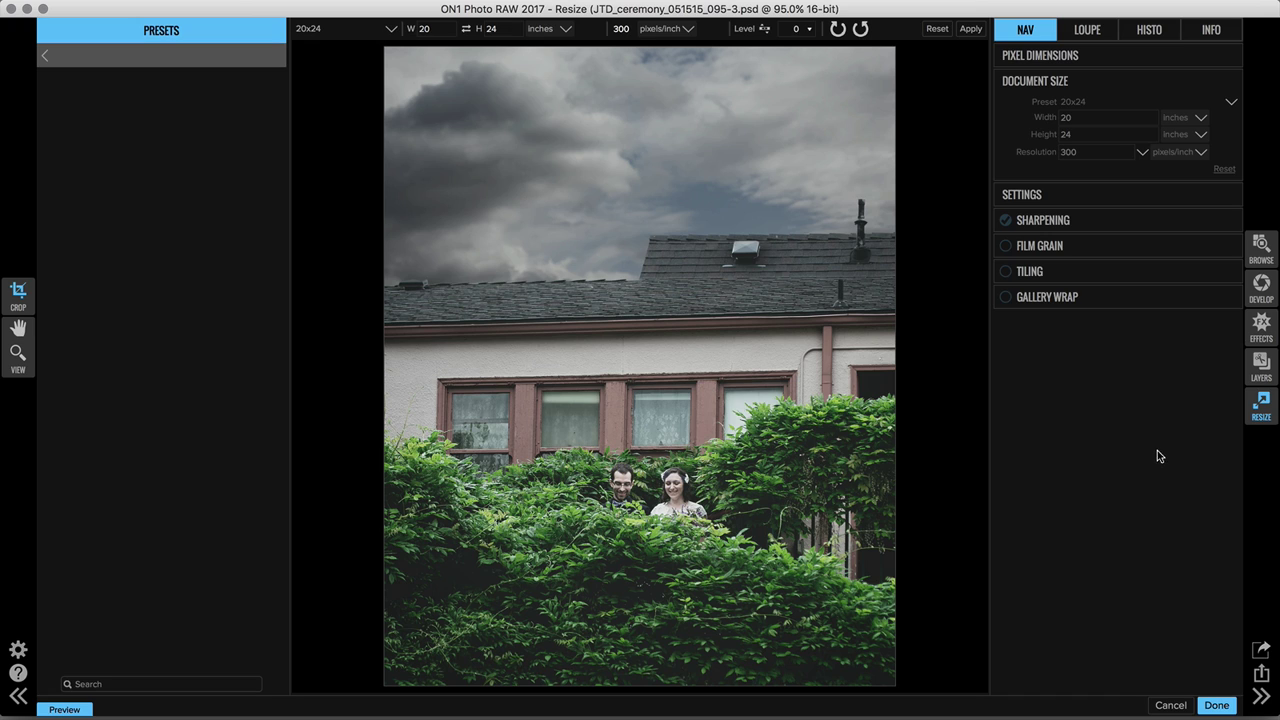
left_click(1214, 705)
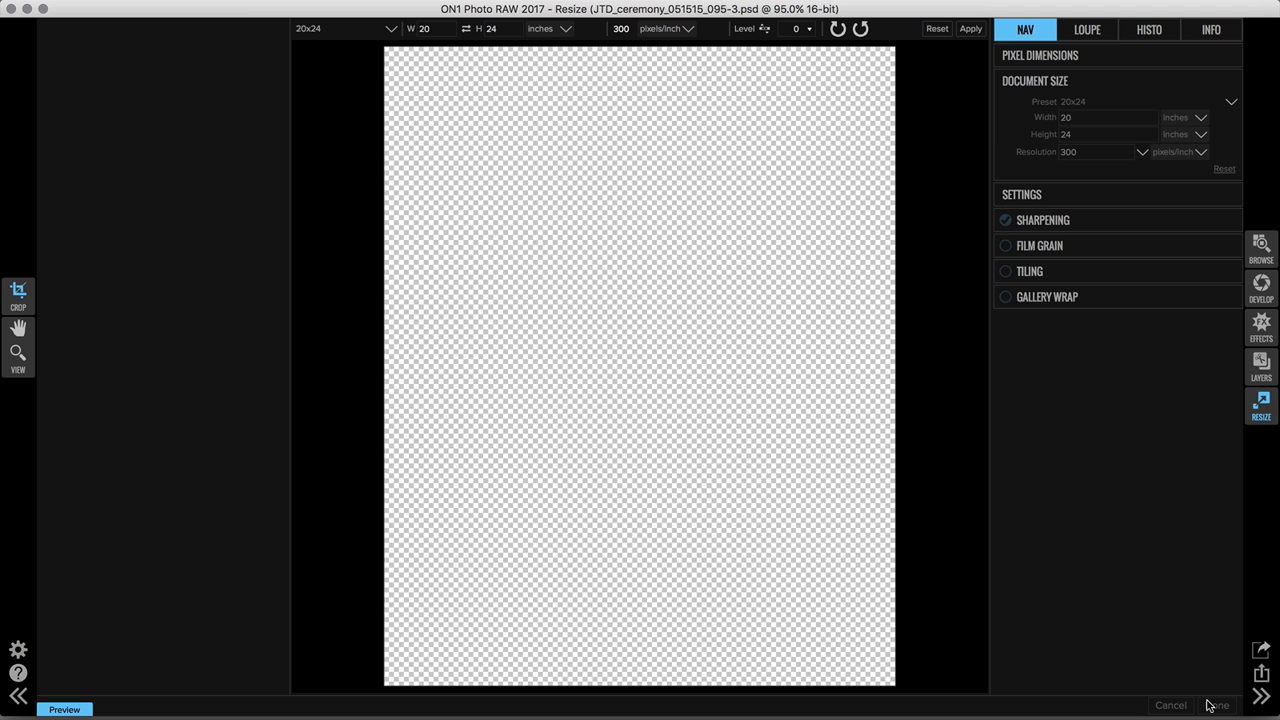